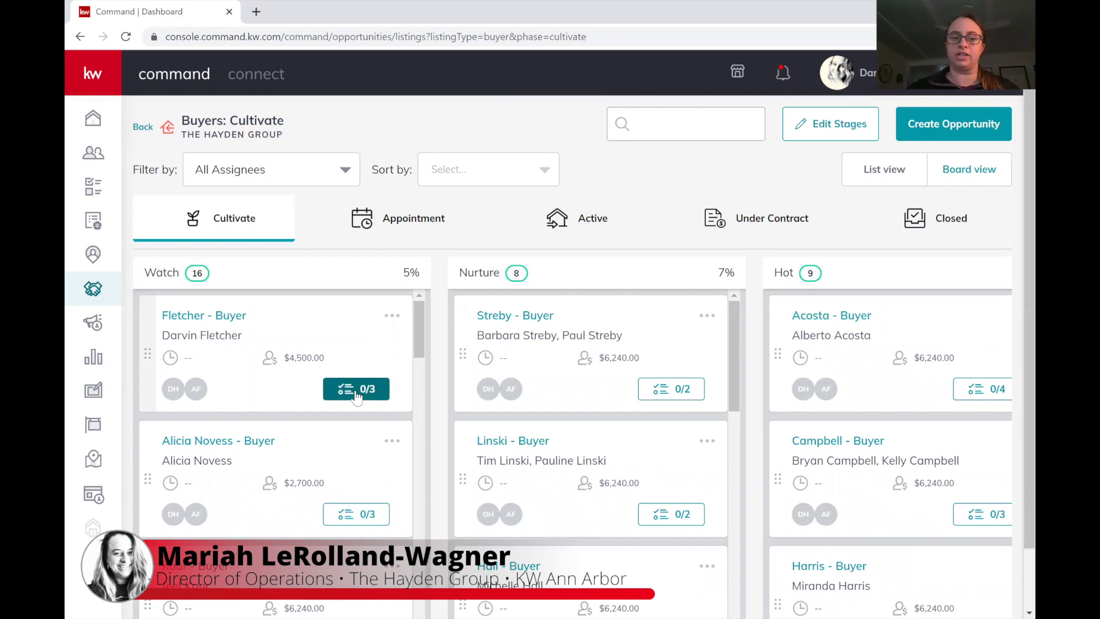
- Review the checklists of the first buyer opportunity in the Watch, Nurture and Hot stages of the Cultivate phase
{"action": "left_click", "coordinate": [355, 389]}
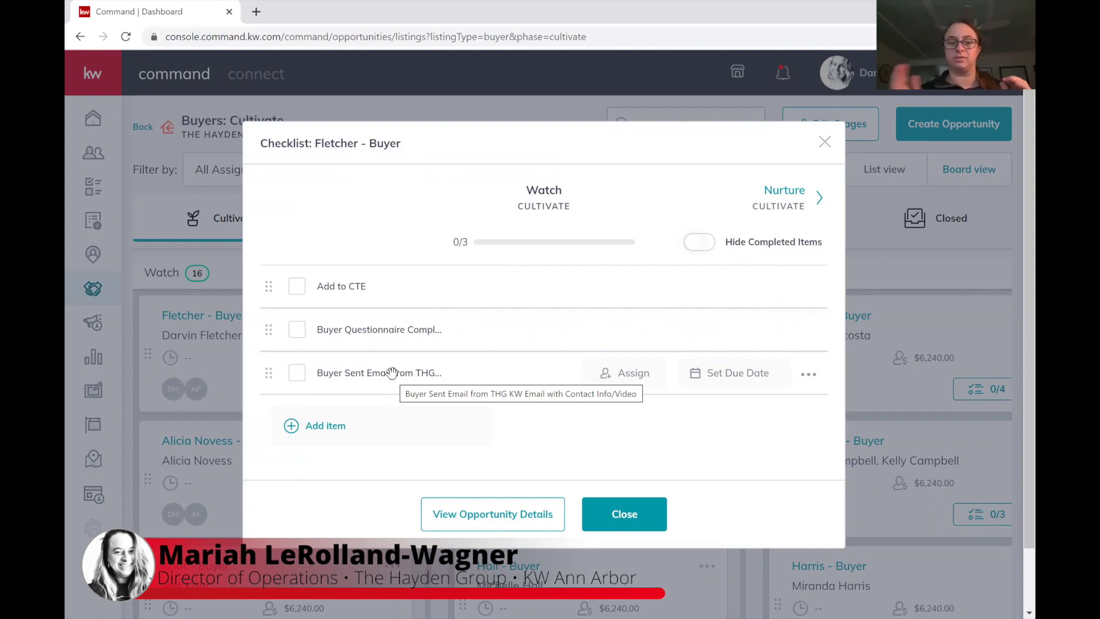
{"action": "left_click", "coordinate": [629, 513]}
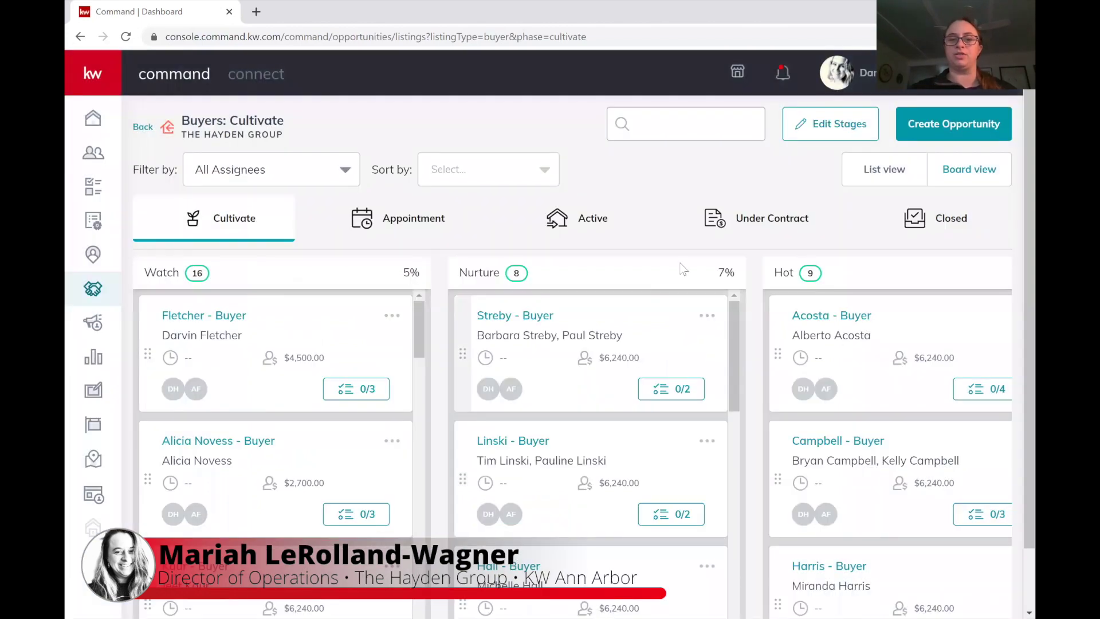
{"action": "left_click", "coordinate": [687, 391]}
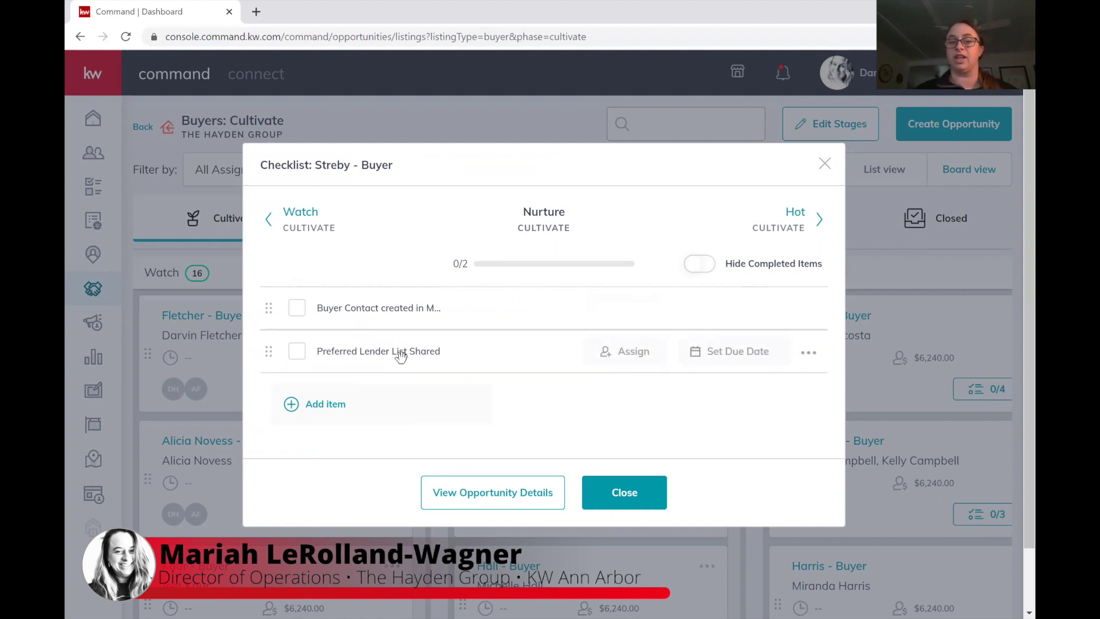
{"action": "left_click", "coordinate": [825, 166]}
{"action": "left_click", "coordinate": [991, 388]}
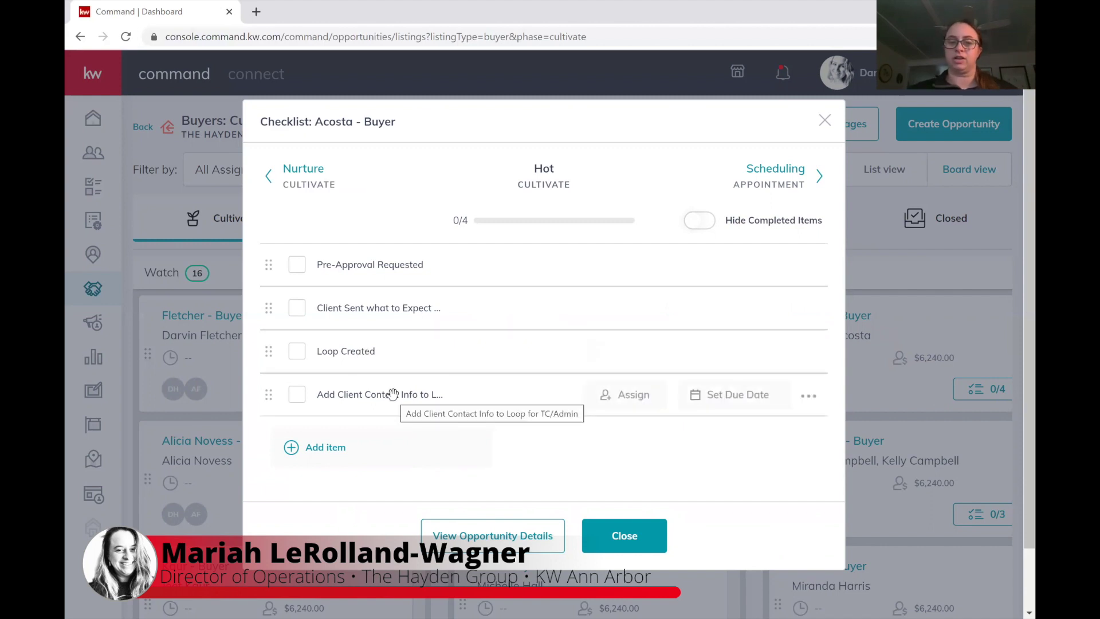
{"action": "left_click", "coordinate": [614, 538]}
- View the Appointment phase and check the checklist of the first opportunity in the Scheduling stage
{"action": "left_click", "coordinate": [435, 228]}
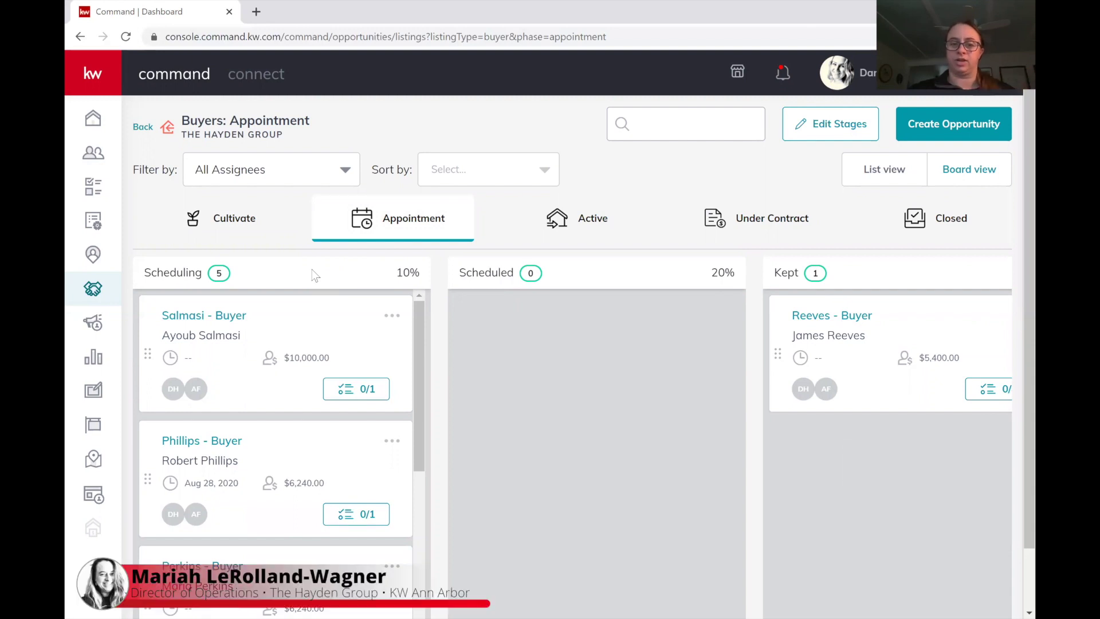
{"action": "left_click", "coordinate": [346, 389]}
{"action": "left_click", "coordinate": [823, 182]}
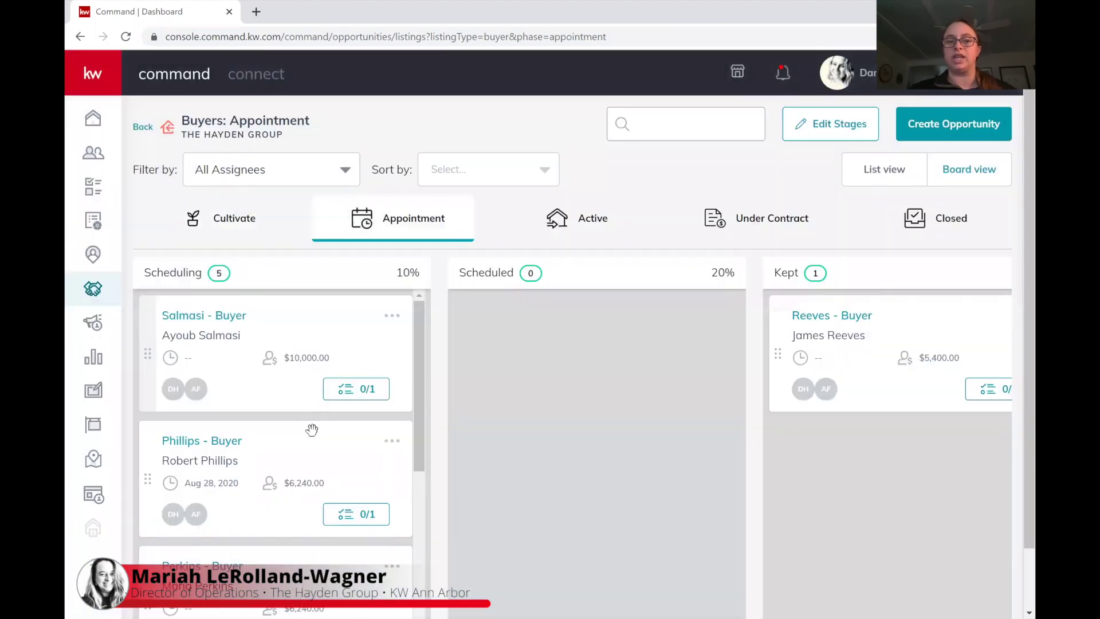
- Temporarily move the first Scheduling opportunity to the Scheduled stage to review that stage's checklist, restoring it to Scheduling
{"action": "left_click_drag", "start_coordinate": [327, 345], "coordinate": [620, 348]}
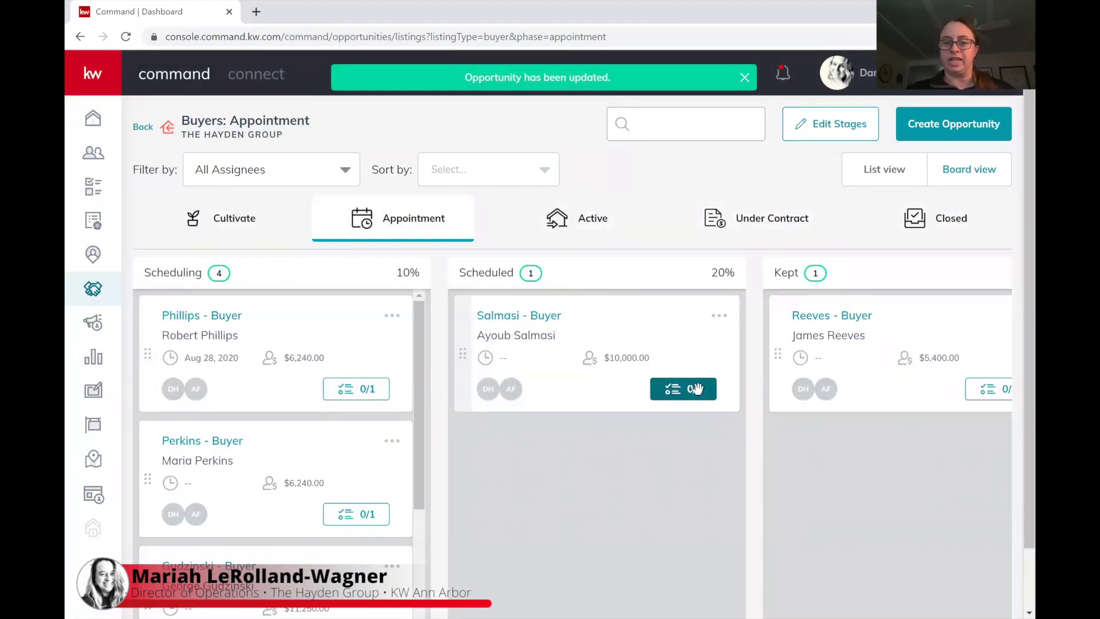
{"action": "left_click", "coordinate": [696, 388]}
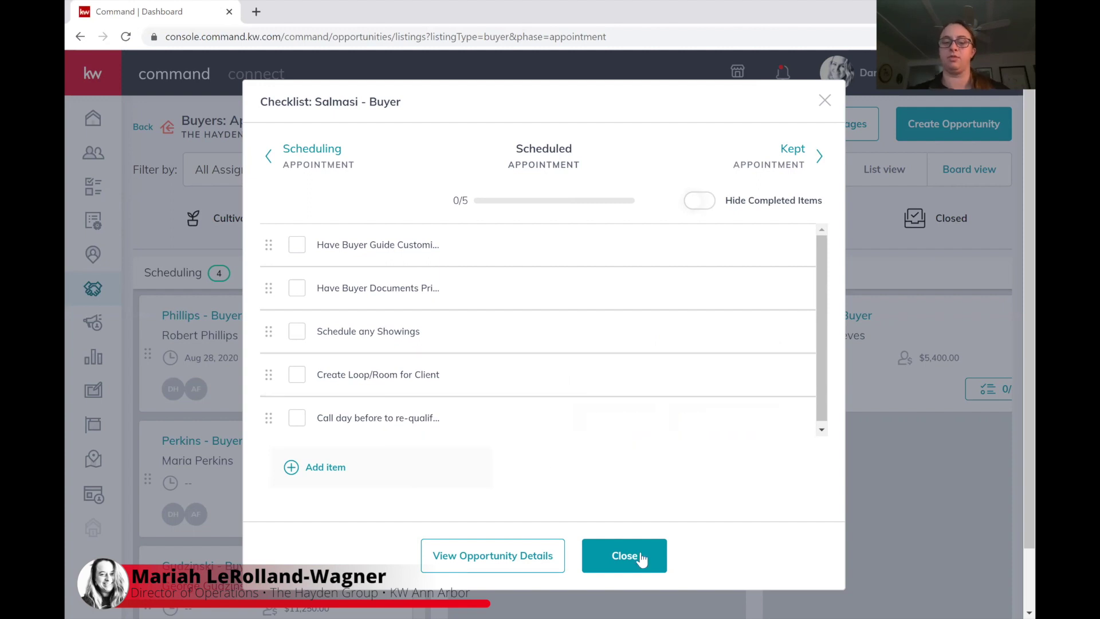
{"action": "left_click", "coordinate": [624, 555]}
{"action": "left_click_drag", "start_coordinate": [623, 322], "coordinate": [307, 319]}
- Review the checklists of the Kept appointment opportunity and of the first Searching and Showing opportunity in the Active phase
{"action": "left_click", "coordinate": [988, 389]}
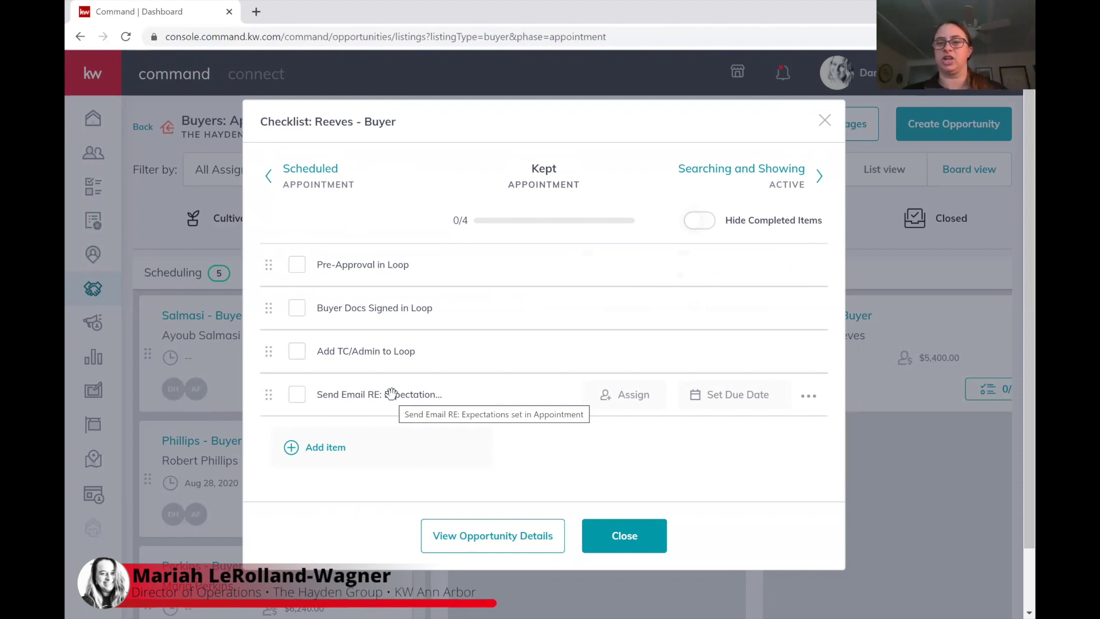
{"action": "left_click", "coordinate": [625, 535]}
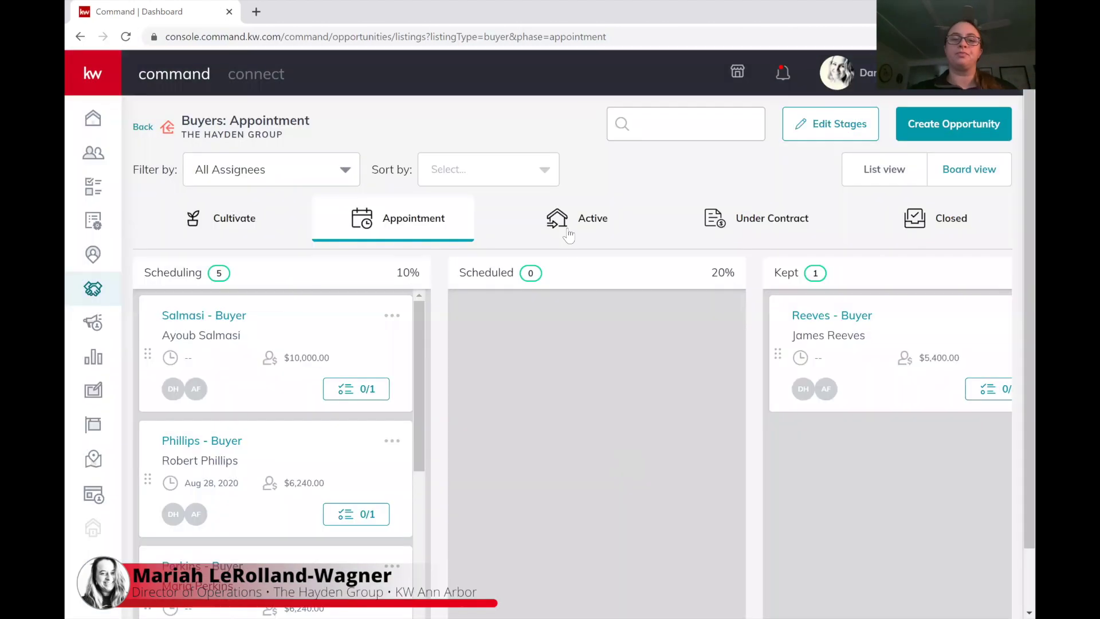
{"action": "left_click", "coordinate": [585, 219]}
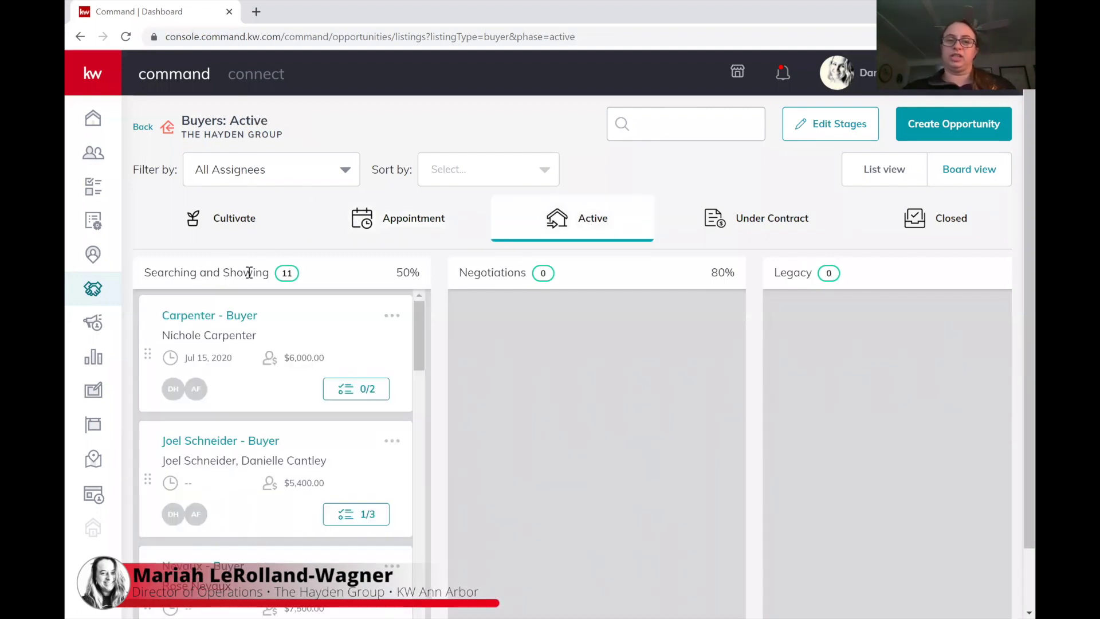
{"action": "left_click", "coordinate": [367, 389]}
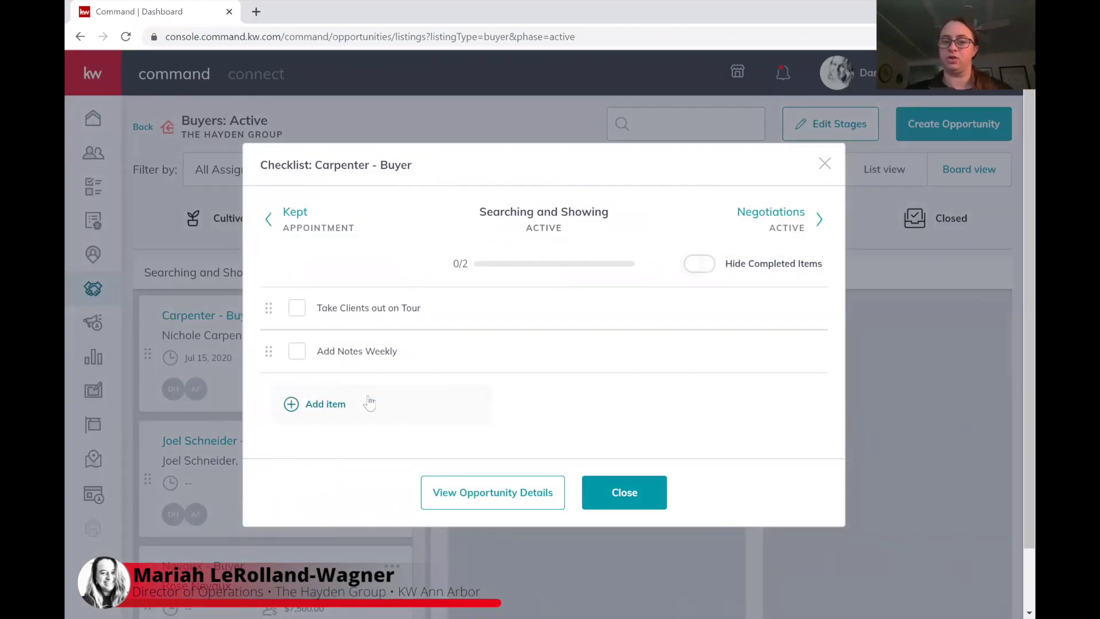
{"action": "left_click", "coordinate": [824, 164]}
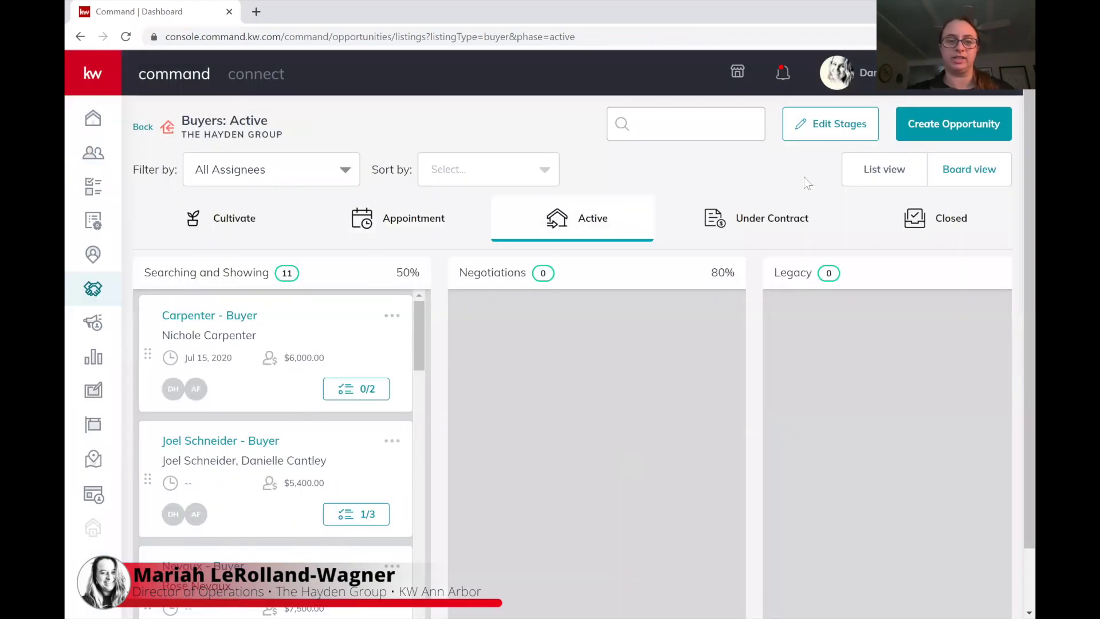
- Read the notes of the first Searching and Showing opportunity and return to the Active buyers board
{"action": "left_click", "coordinate": [223, 326]}
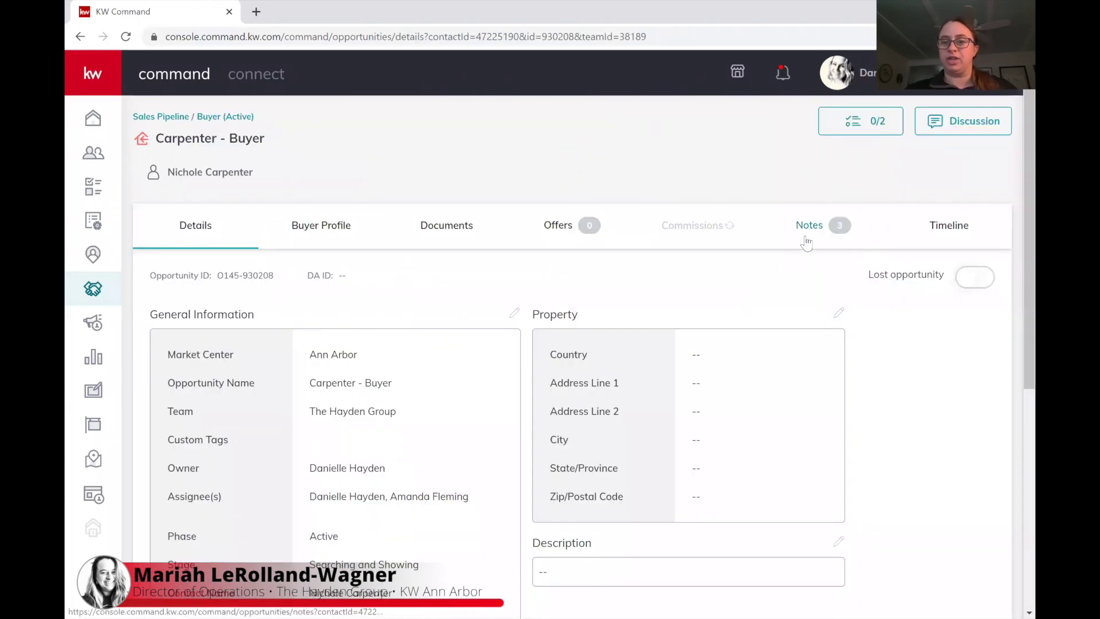
{"action": "left_click", "coordinate": [806, 238]}
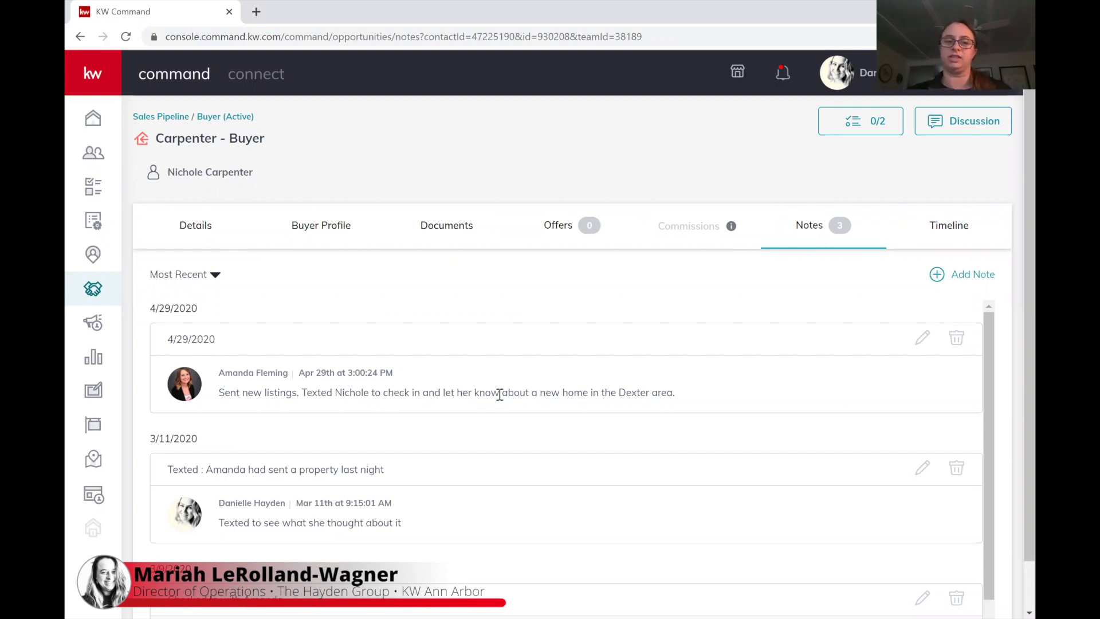
{"action": "scroll", "coordinate": [554, 424], "scroll_direction": "down", "scroll_amount": 1}
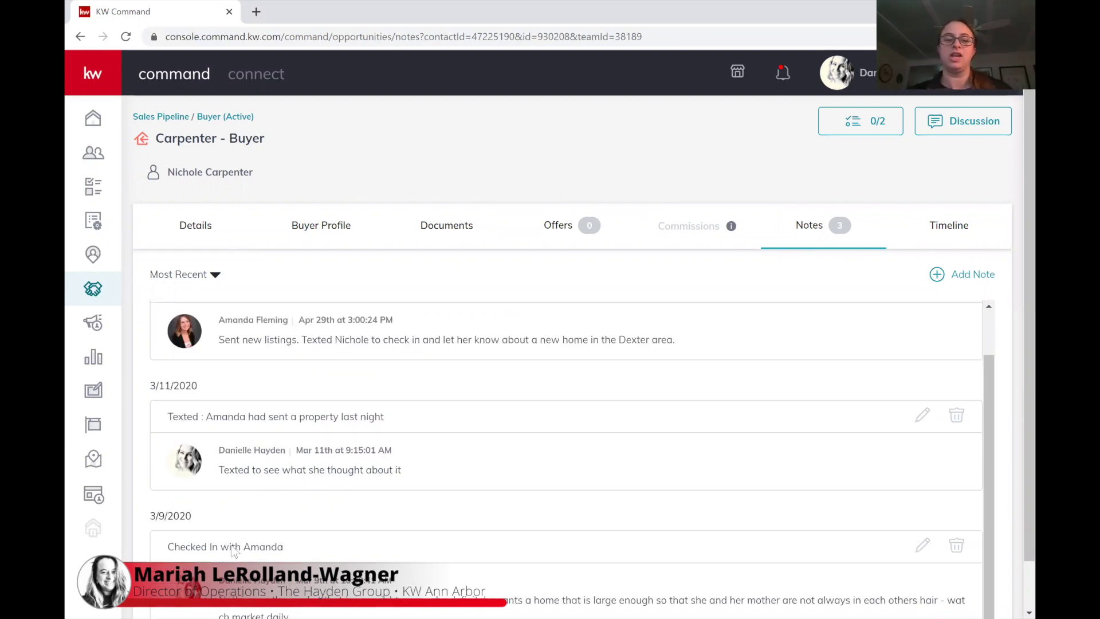
{"action": "scroll", "coordinate": [277, 508], "scroll_direction": "down", "scroll_amount": 1}
{"action": "scroll", "coordinate": [277, 508], "scroll_direction": "up", "scroll_amount": 1}
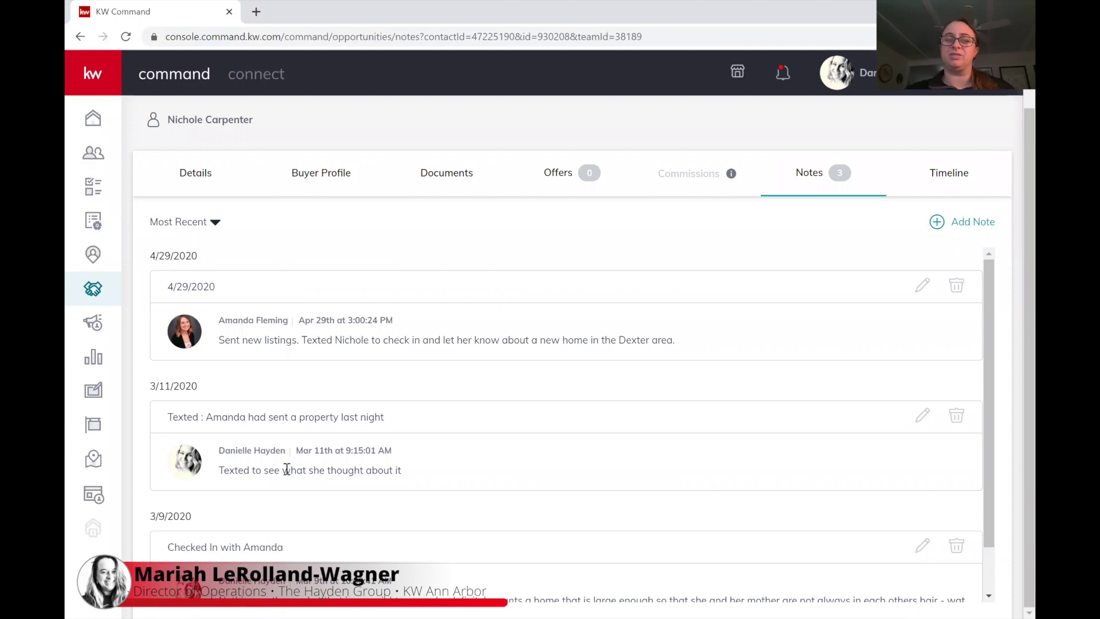
{"action": "scroll", "coordinate": [287, 469], "scroll_direction": "up", "scroll_amount": 1}
{"action": "left_click", "coordinate": [217, 117]}
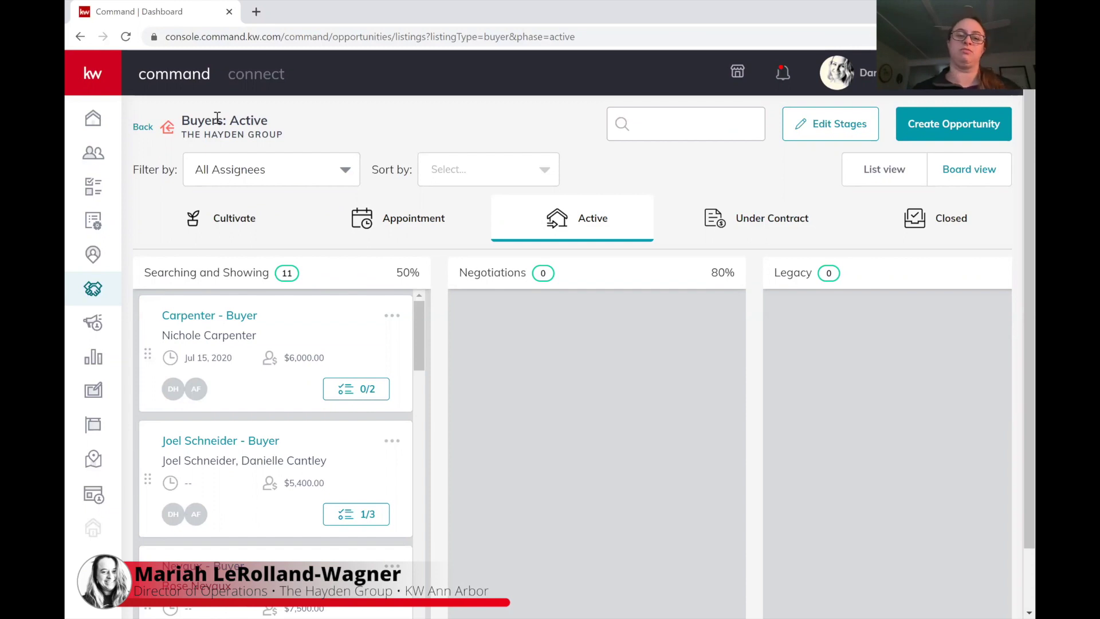
- Mark "buyer docs in docs" and "preapproval in docs" complete in the third Searching and Showing opportunity's checklist
{"action": "scroll", "coordinate": [362, 452], "scroll_direction": "down", "scroll_amount": 3}
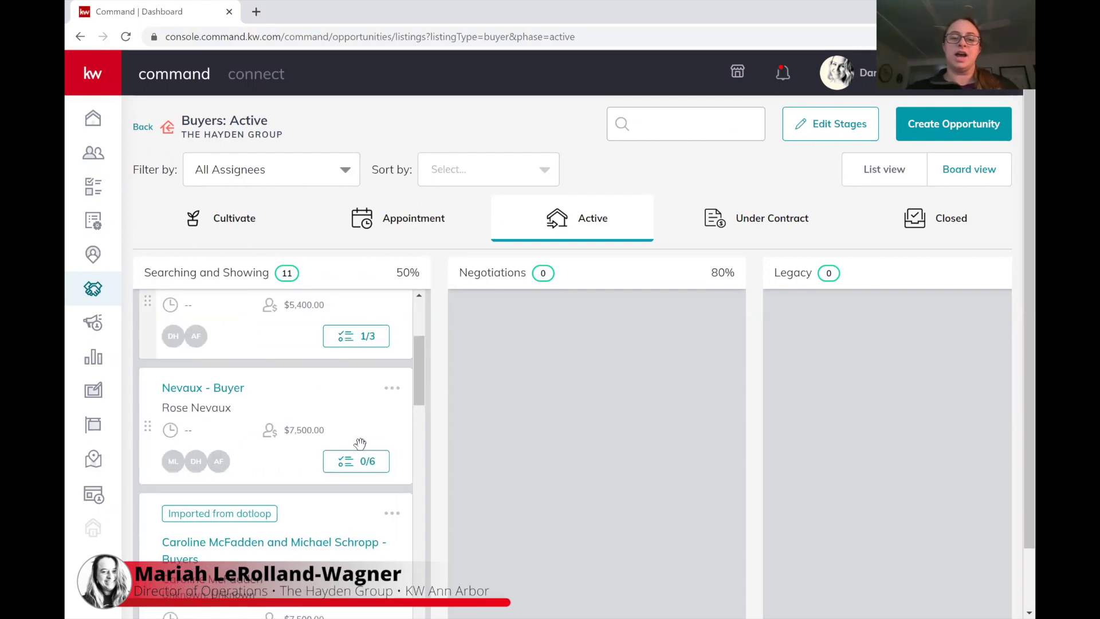
{"action": "left_click", "coordinate": [358, 458]}
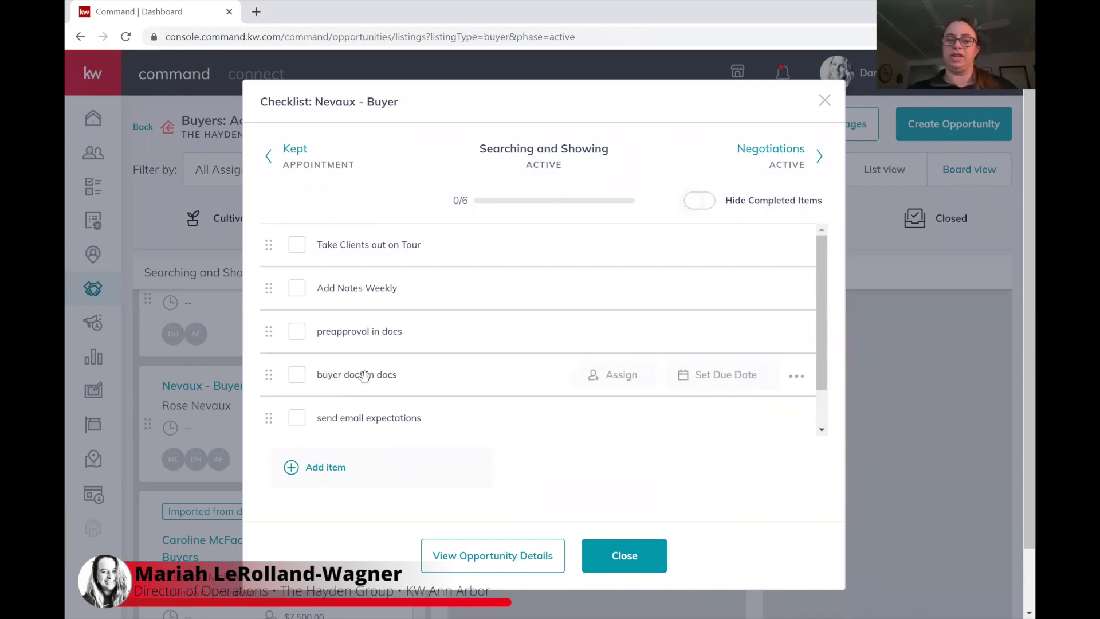
{"action": "left_click", "coordinate": [297, 374]}
{"action": "left_click", "coordinate": [297, 331]}
{"action": "scroll", "coordinate": [379, 357], "scroll_direction": "down", "scroll_amount": 1}
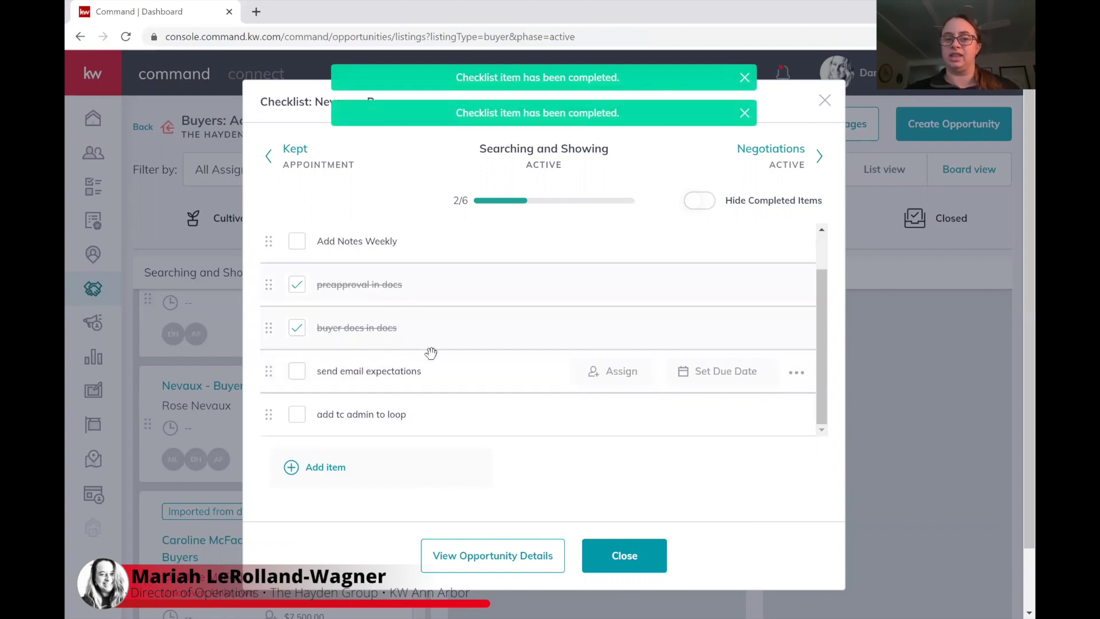
{"action": "left_click", "coordinate": [619, 565]}
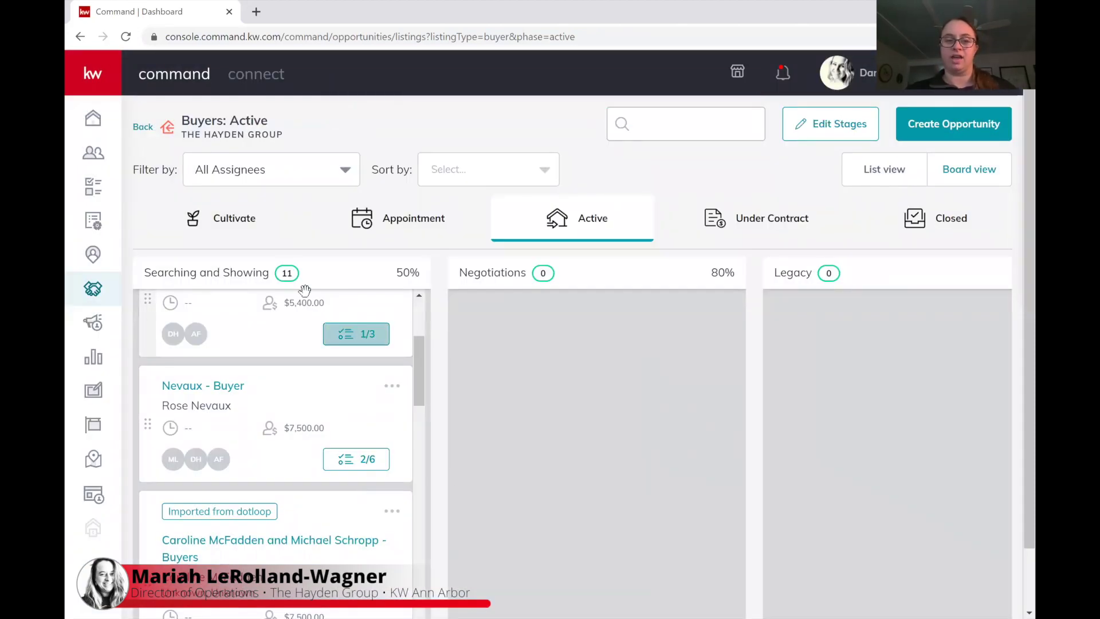
- Temporarily move the TBD purchase opportunity to Negotiations to review that stage's checklist, restoring it to Searching and Showing
{"action": "scroll", "coordinate": [381, 518], "scroll_direction": "down", "scroll_amount": 5}
{"action": "scroll", "coordinate": [373, 520], "scroll_direction": "down", "scroll_amount": 3}
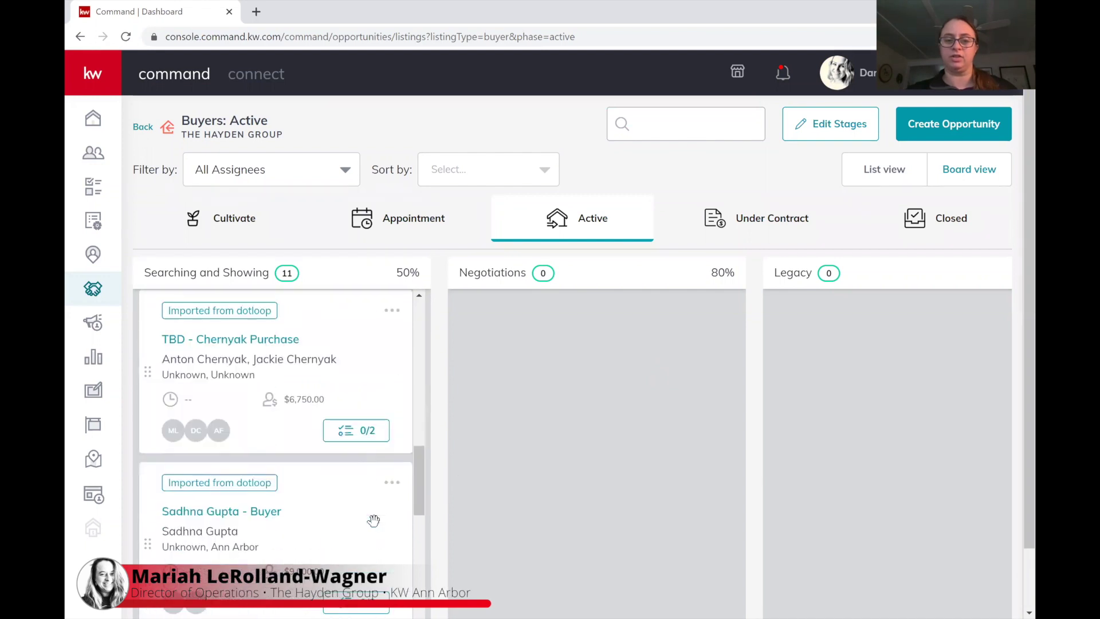
{"action": "left_click_drag", "start_coordinate": [349, 344], "coordinate": [639, 359]}
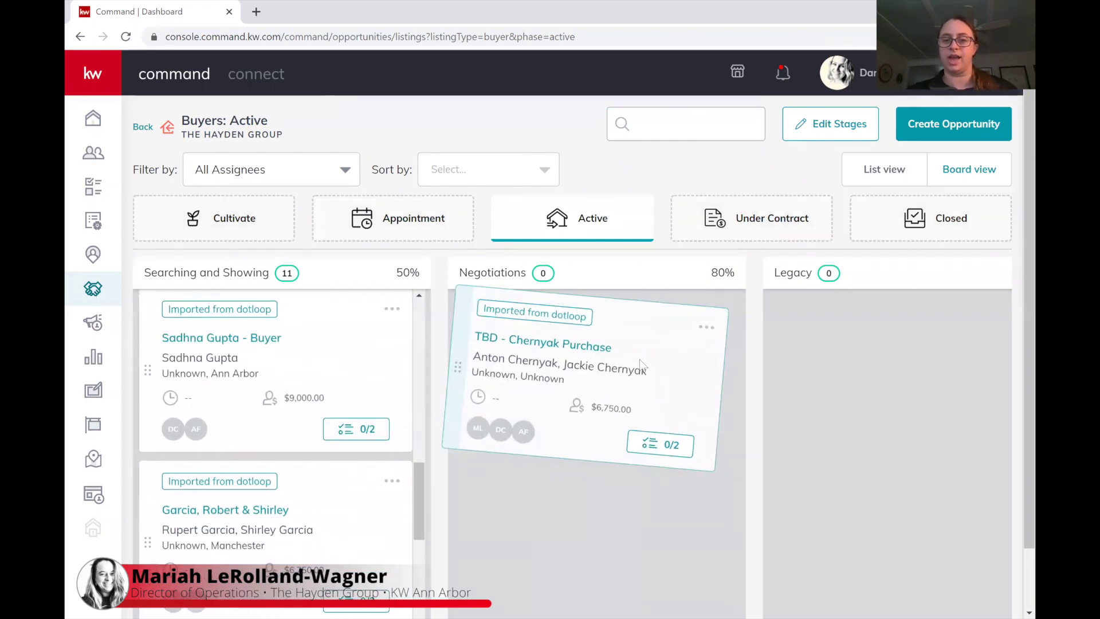
{"action": "left_click", "coordinate": [690, 437]}
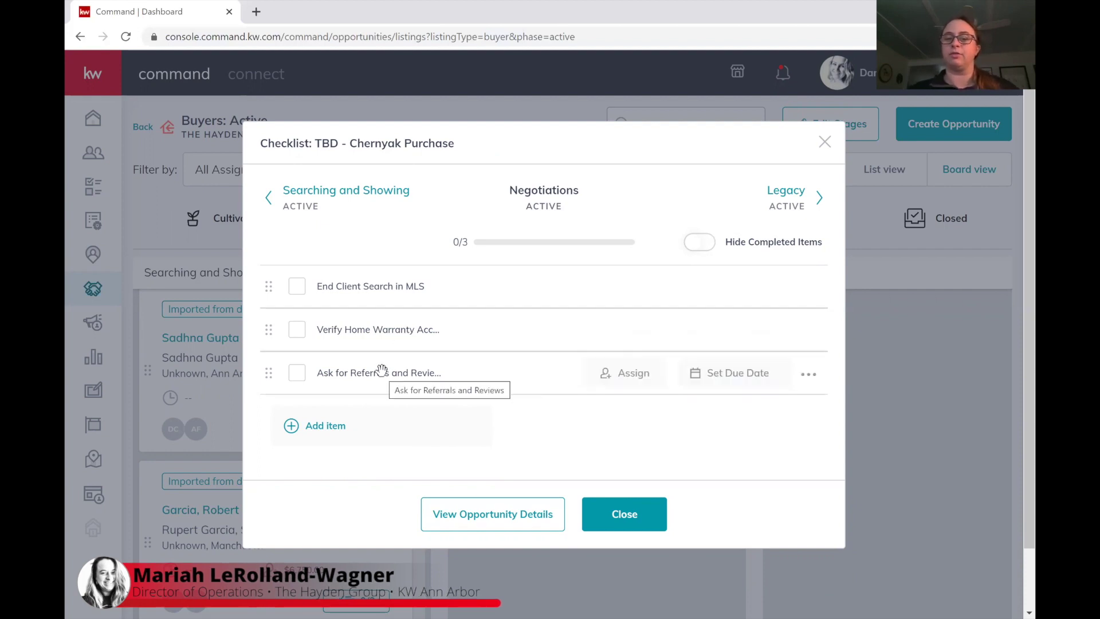
{"action": "left_click", "coordinate": [622, 513]}
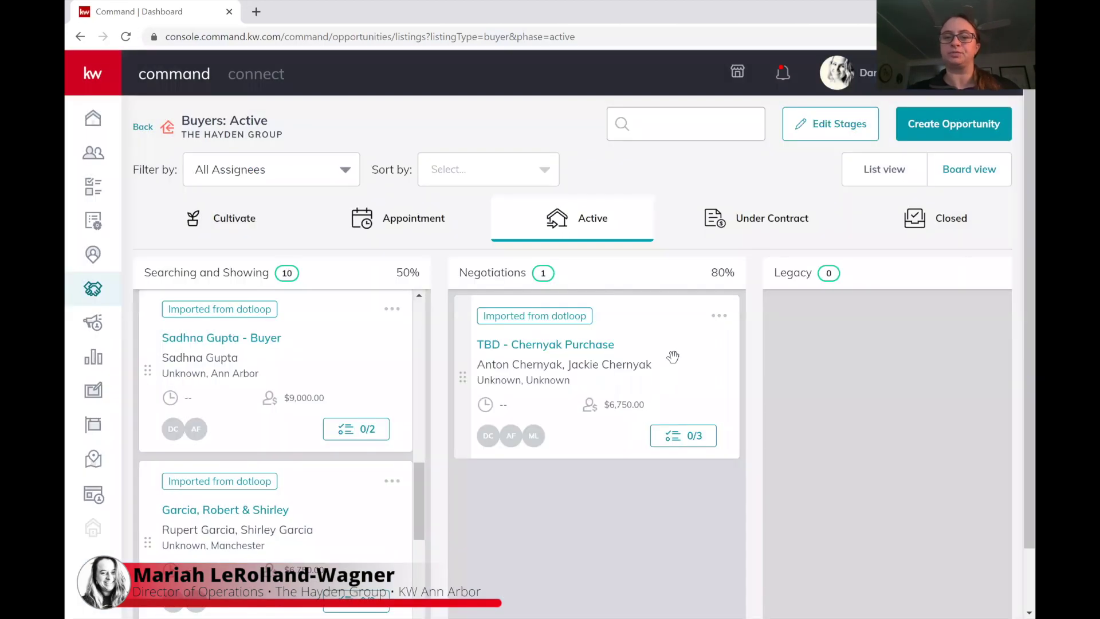
{"action": "left_click_drag", "start_coordinate": [468, 372], "coordinate": [150, 367]}
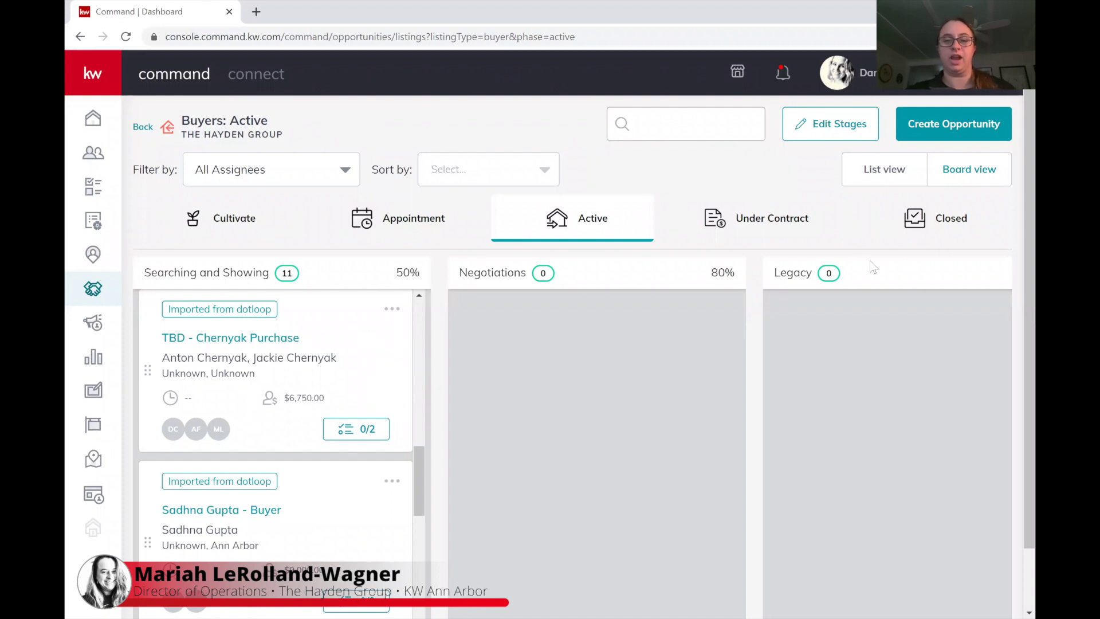
- Review the Under Contract stage checklist of the first opportunity on the buyers' Under Contract board
{"action": "left_click", "coordinate": [765, 220]}
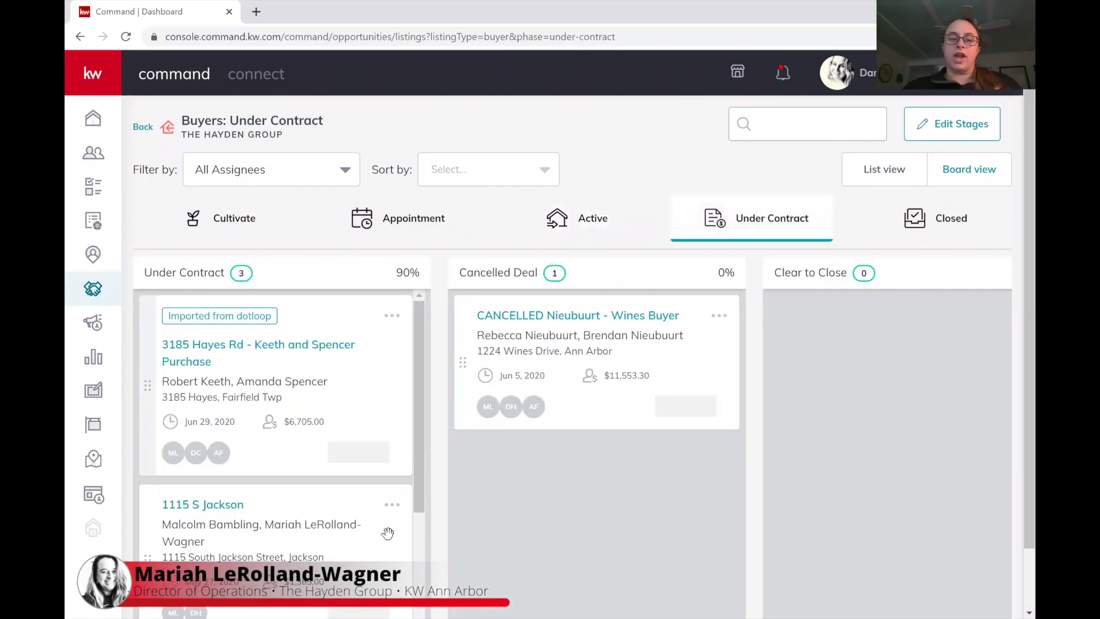
{"action": "scroll", "coordinate": [387, 533], "scroll_direction": "down", "scroll_amount": 3}
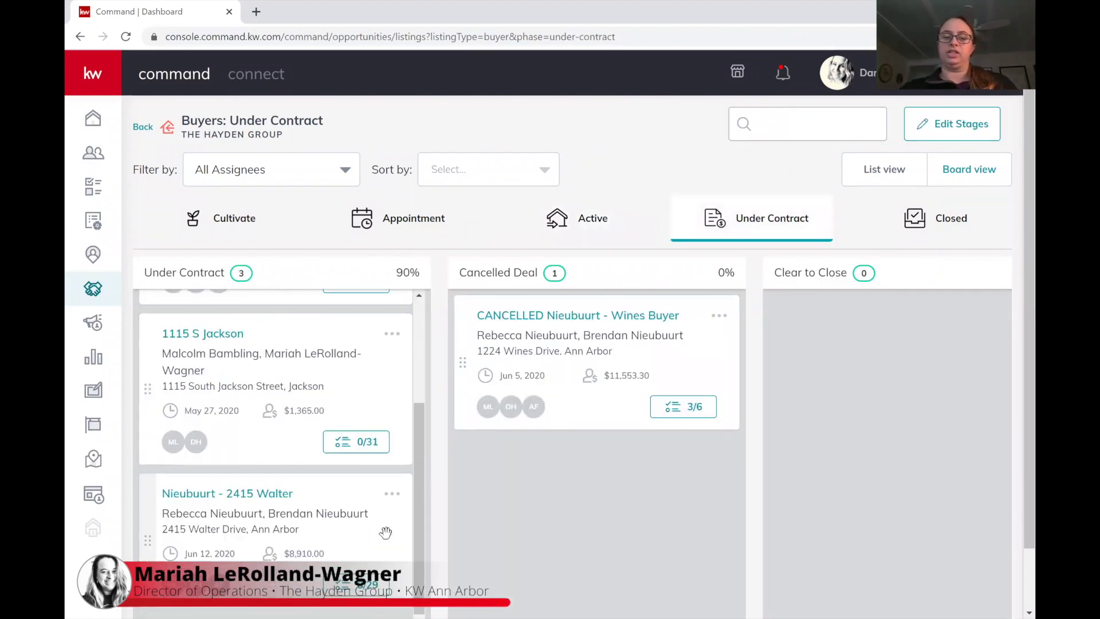
{"action": "scroll", "coordinate": [381, 528], "scroll_direction": "up", "scroll_amount": 3}
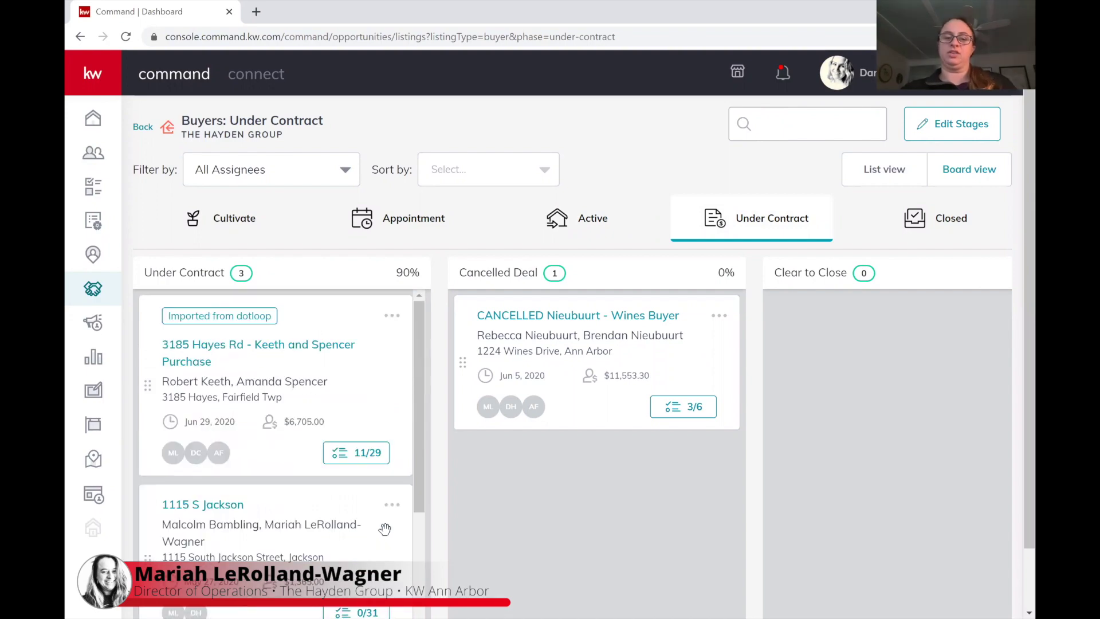
{"action": "left_click", "coordinate": [369, 457]}
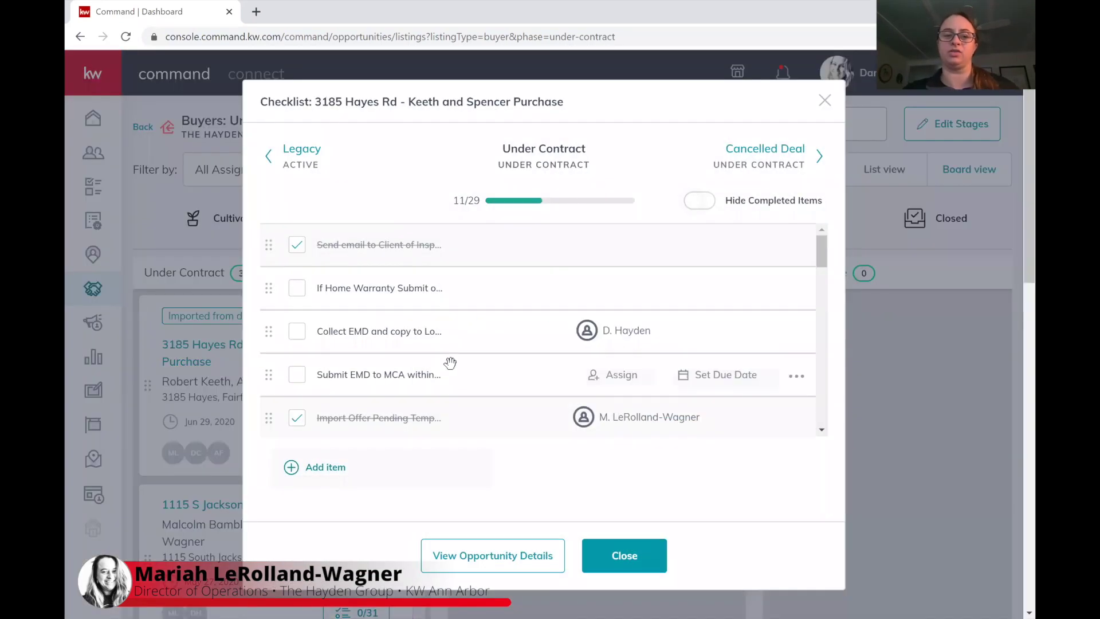
{"action": "scroll", "coordinate": [450, 363], "scroll_direction": "down", "scroll_amount": 7}
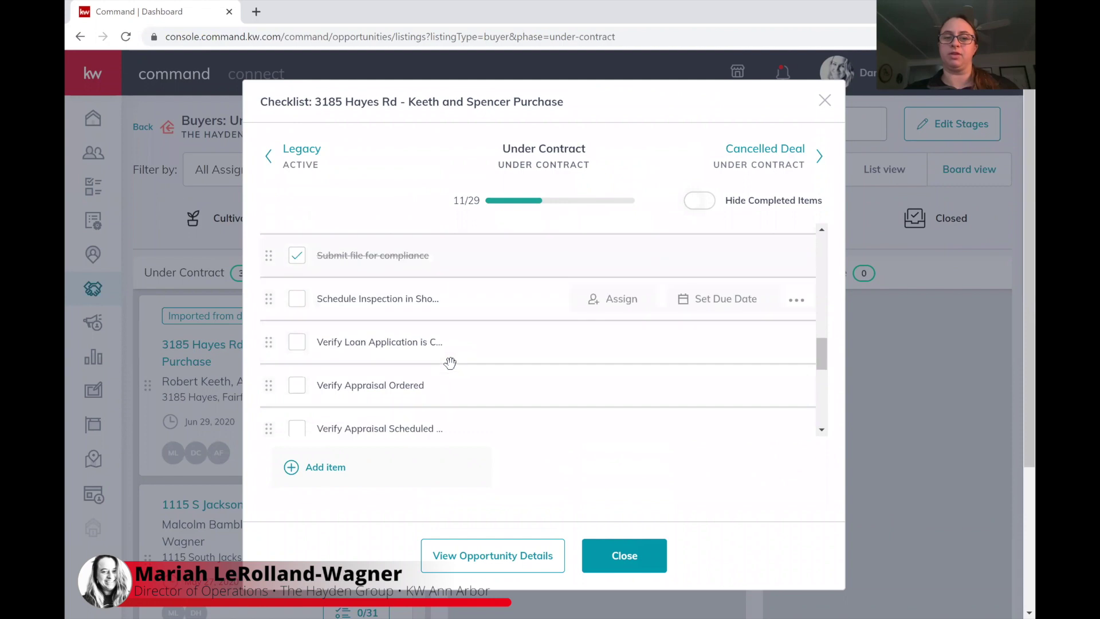
{"action": "scroll", "coordinate": [451, 362], "scroll_direction": "up", "scroll_amount": 5}
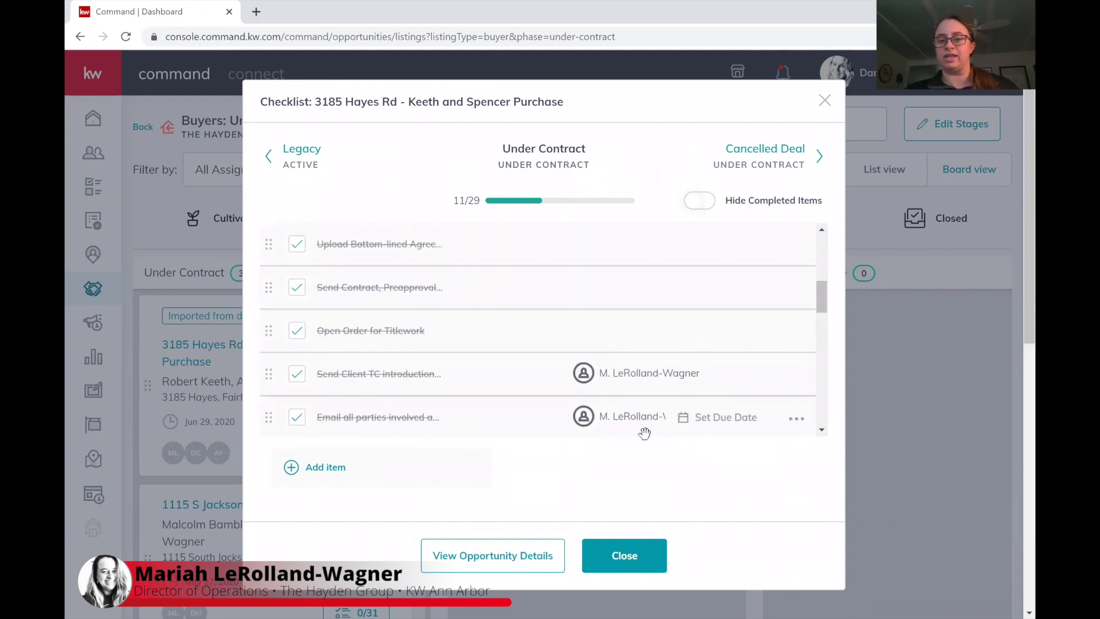
{"action": "scroll", "coordinate": [623, 343], "scroll_direction": "down", "scroll_amount": 5}
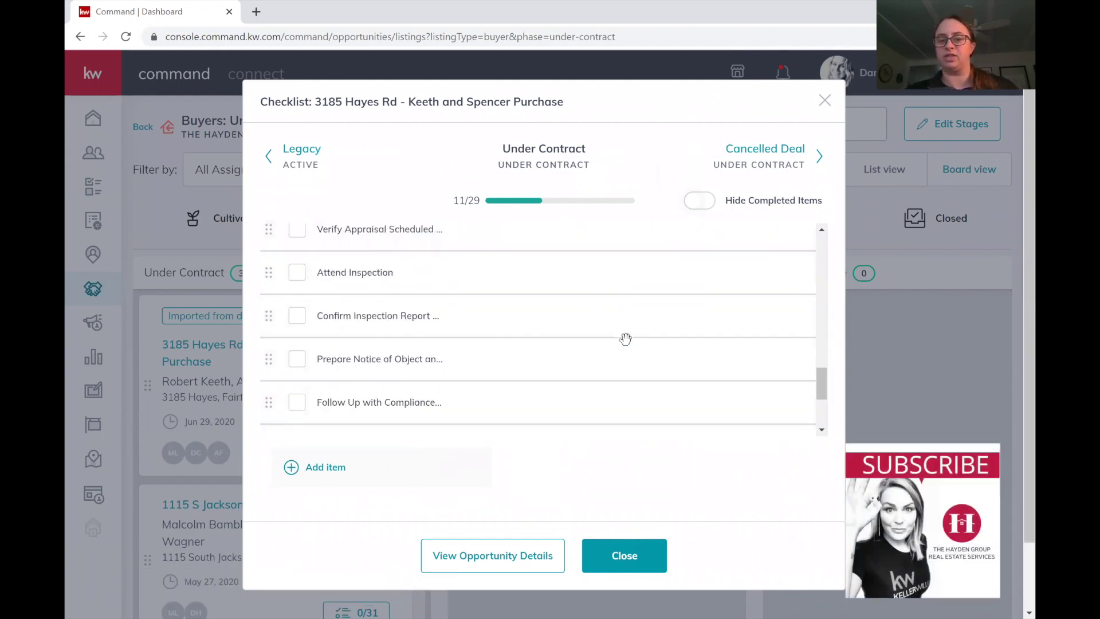
{"action": "scroll", "coordinate": [625, 339], "scroll_direction": "down", "scroll_amount": 3}
{"action": "scroll", "coordinate": [627, 346], "scroll_direction": "up", "scroll_amount": 1}
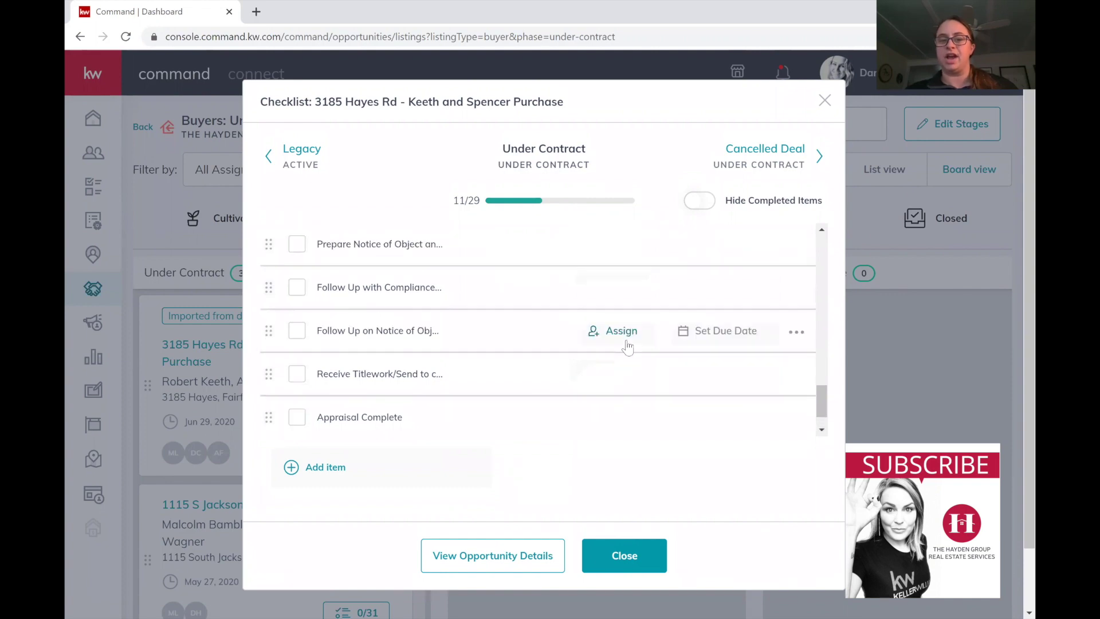
{"action": "scroll", "coordinate": [588, 346], "scroll_direction": "up", "scroll_amount": 5}
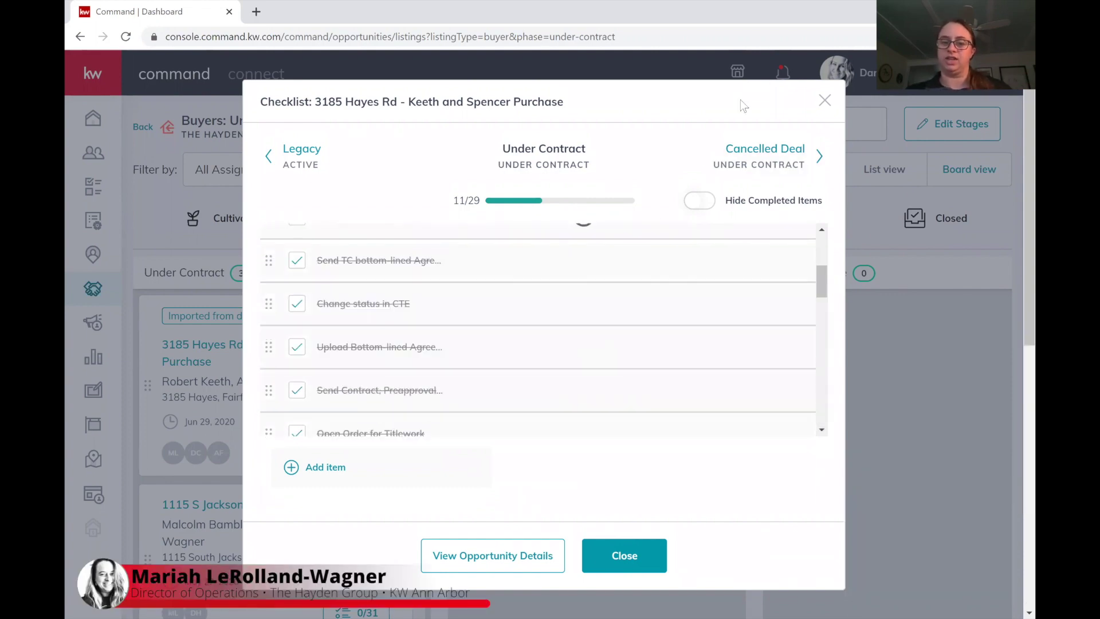
{"action": "left_click", "coordinate": [823, 102]}
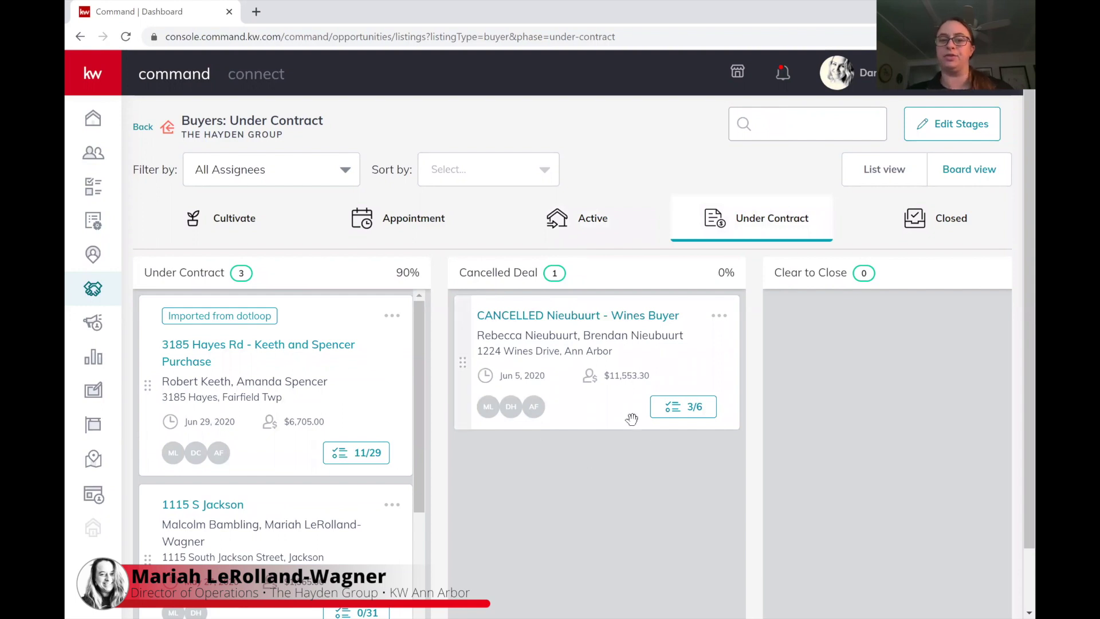
- Mark "Notify Lender" and "Receive signed EMD release" complete in the Cancelled Deal opportunity's checklist
{"action": "left_click", "coordinate": [686, 420]}
{"action": "scroll", "coordinate": [388, 310], "scroll_direction": "down", "scroll_amount": 1}
{"action": "scroll", "coordinate": [375, 298], "scroll_direction": "up", "scroll_amount": 1}
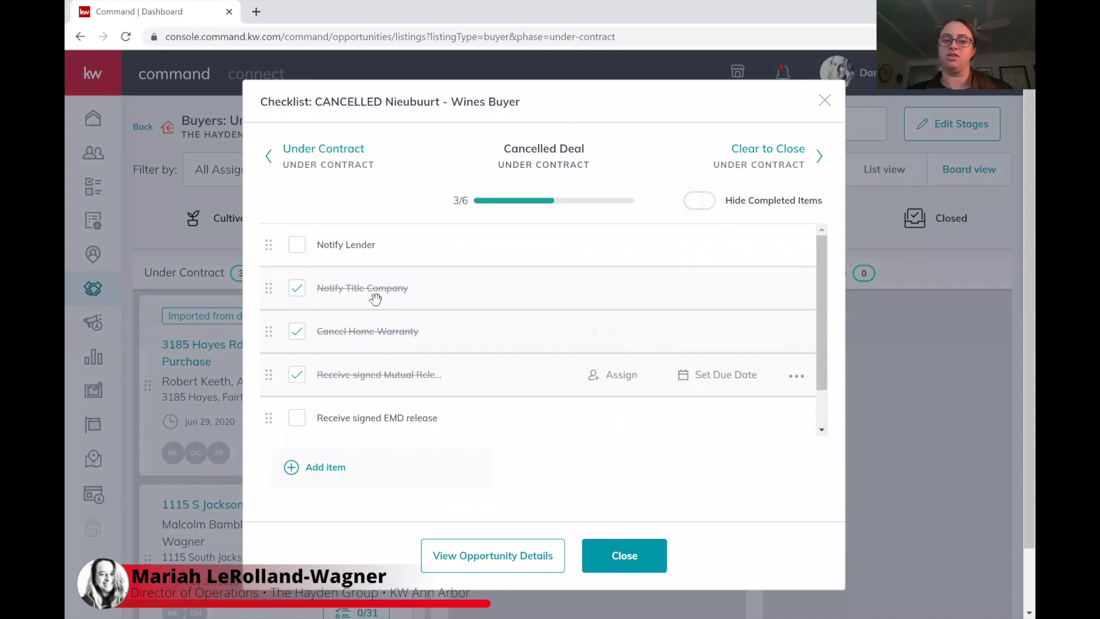
{"action": "left_click", "coordinate": [297, 245]}
{"action": "scroll", "coordinate": [297, 344], "scroll_direction": "down", "scroll_amount": 1}
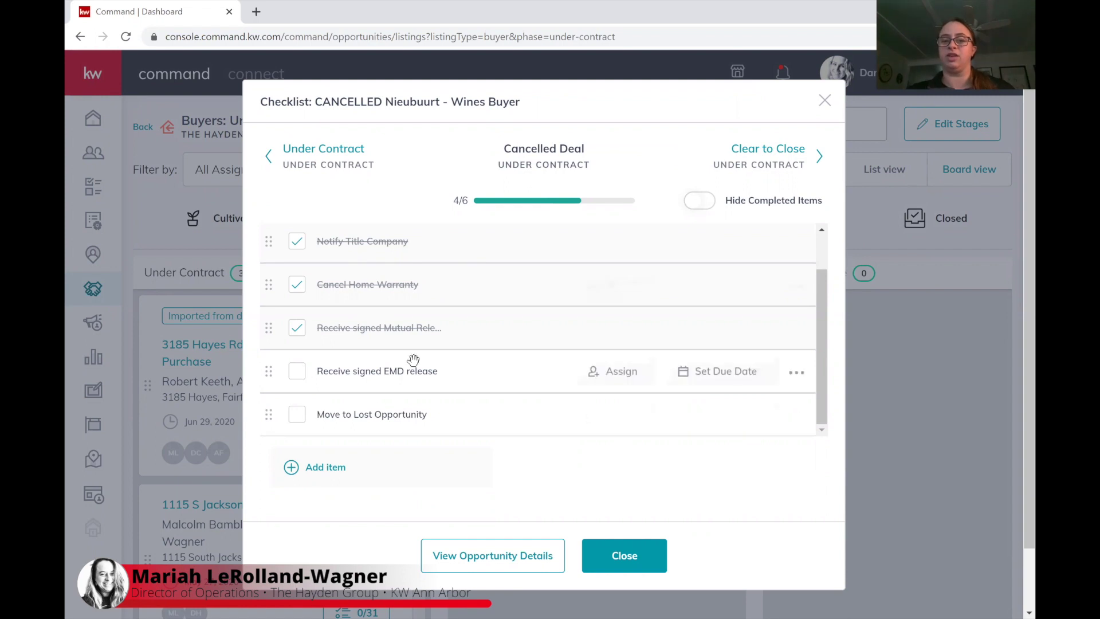
{"action": "left_click", "coordinate": [296, 375]}
{"action": "left_click", "coordinate": [625, 555]}
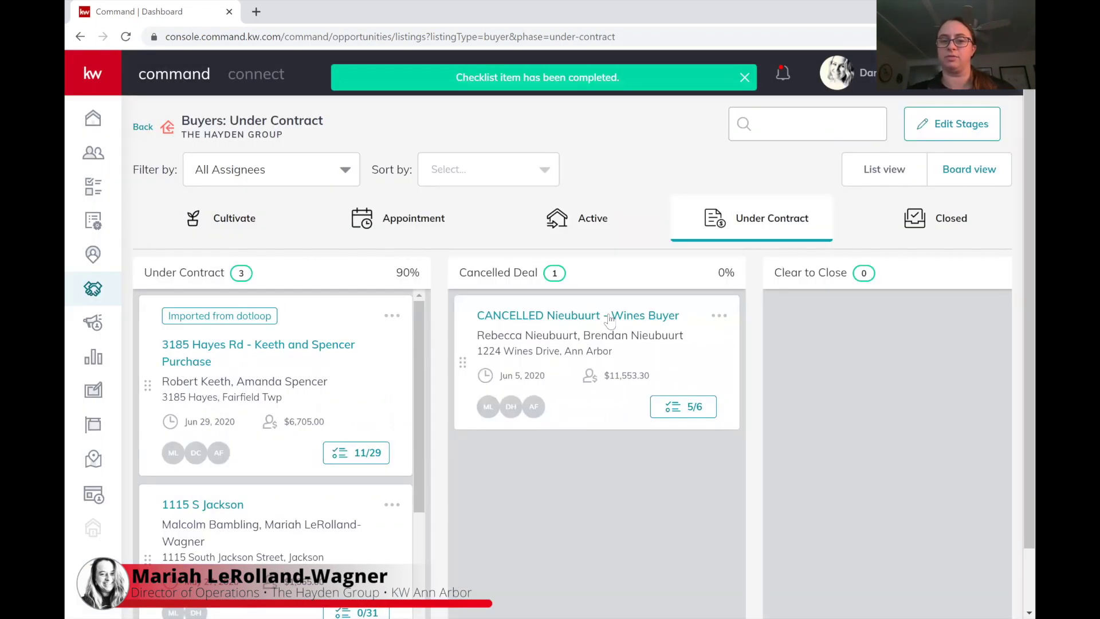
- Open the Cancelled Deal opportunity and review the documents in its Under Contract folder, including their approval statuses
{"action": "left_click", "coordinate": [601, 312]}
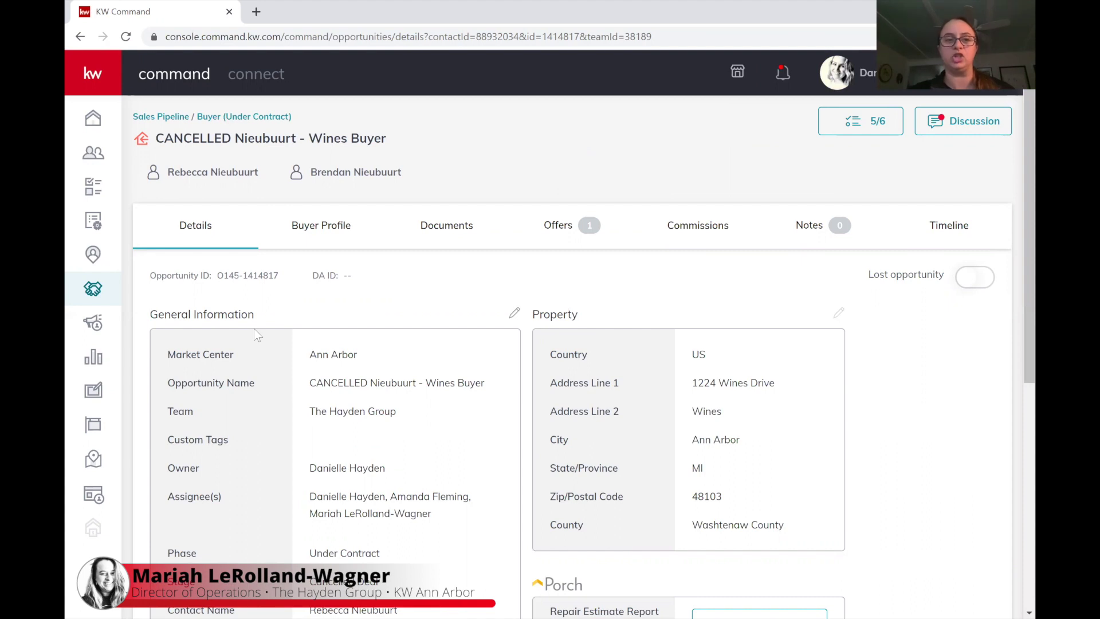
{"action": "left_click", "coordinate": [444, 226]}
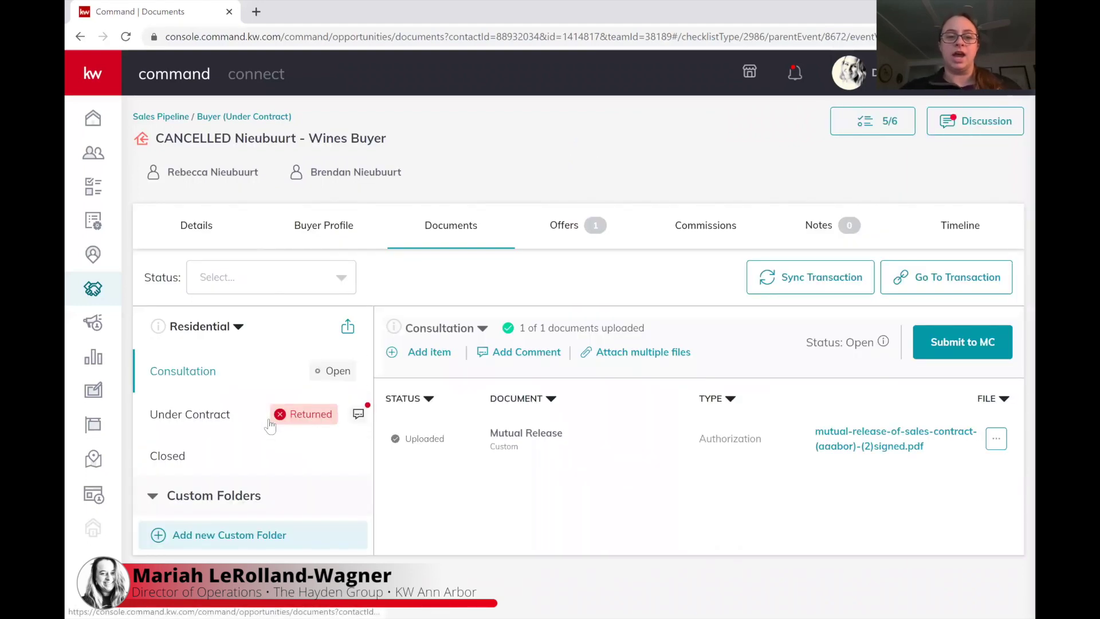
{"action": "left_click", "coordinate": [248, 422]}
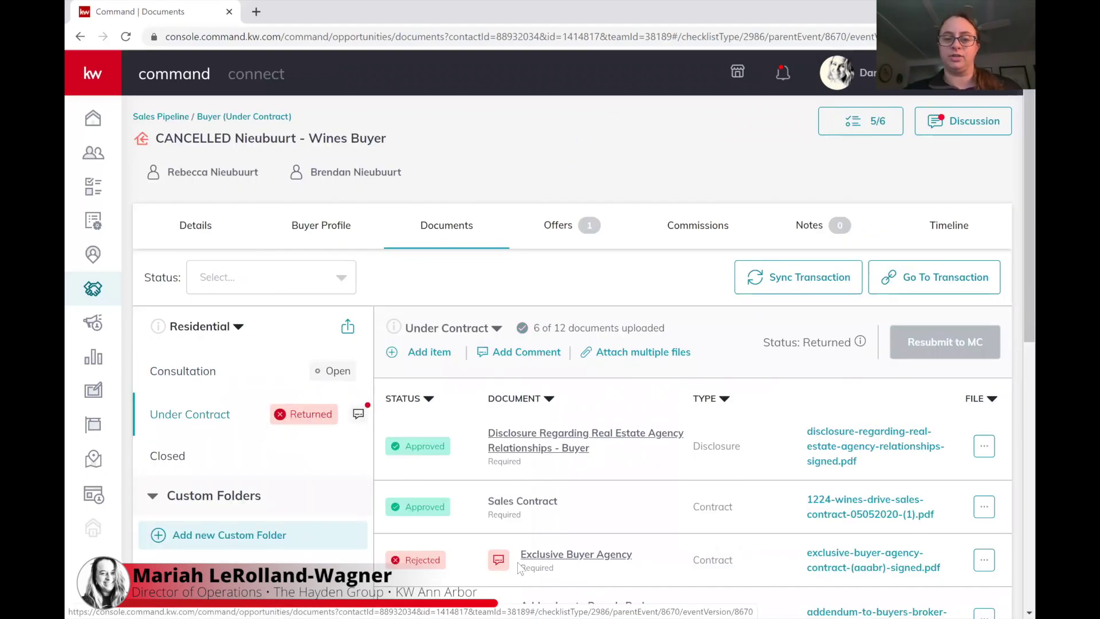
{"action": "mouse_move", "coordinate": [505, 564]}
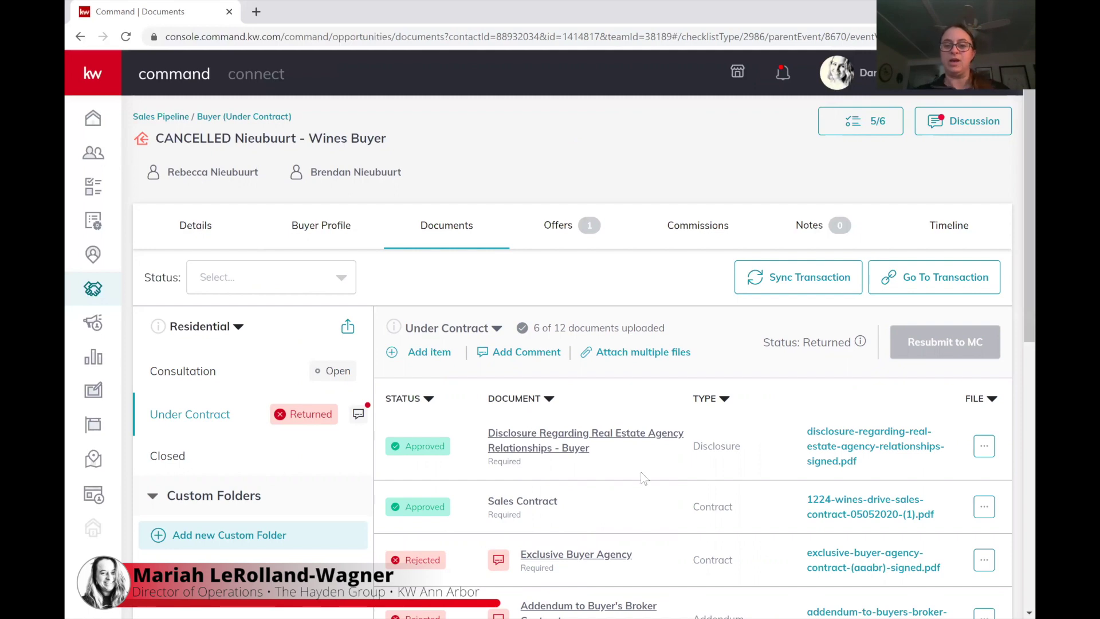
{"action": "scroll", "coordinate": [638, 478], "scroll_direction": "down", "scroll_amount": 10}
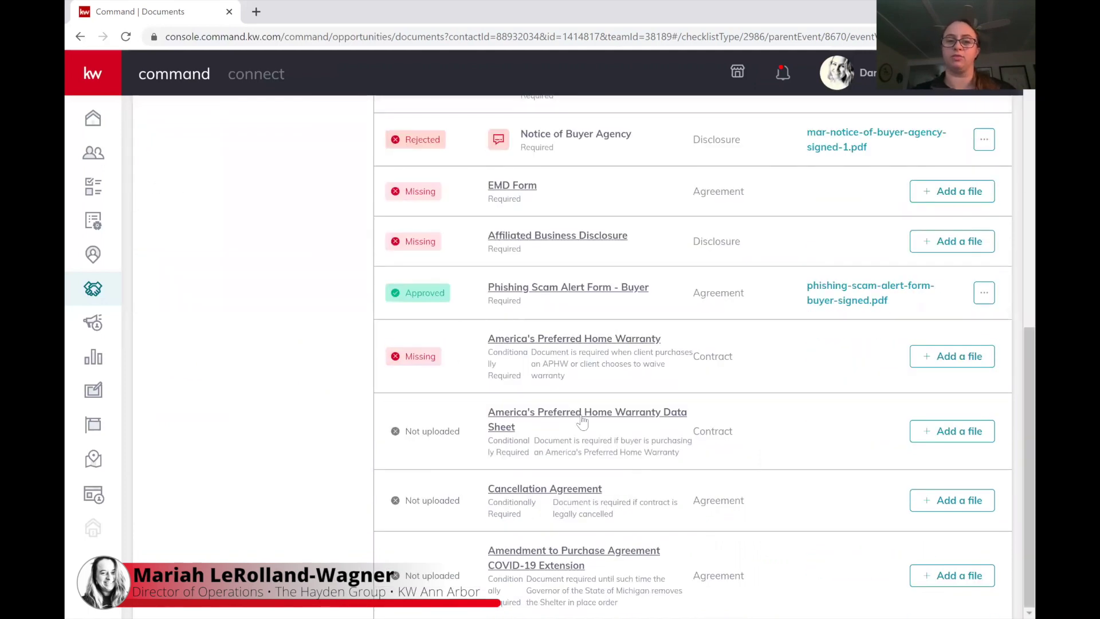
{"action": "scroll", "coordinate": [582, 421], "scroll_direction": "up", "scroll_amount": 10}
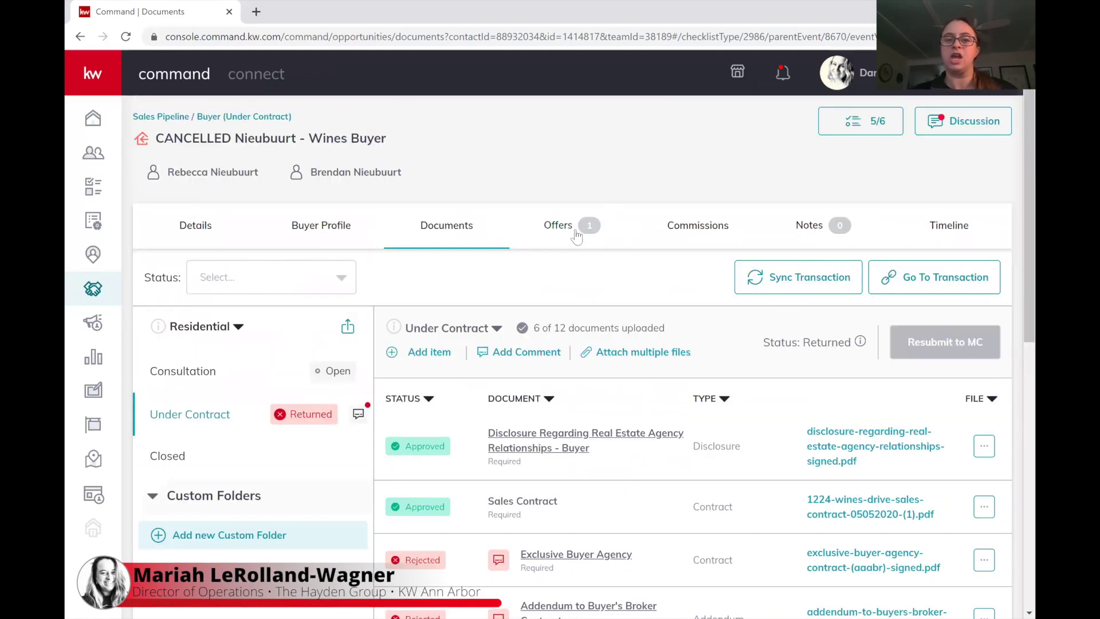
- Review the Cancelled Deal opportunity's offer timeline and commission details
{"action": "left_click", "coordinate": [553, 235]}
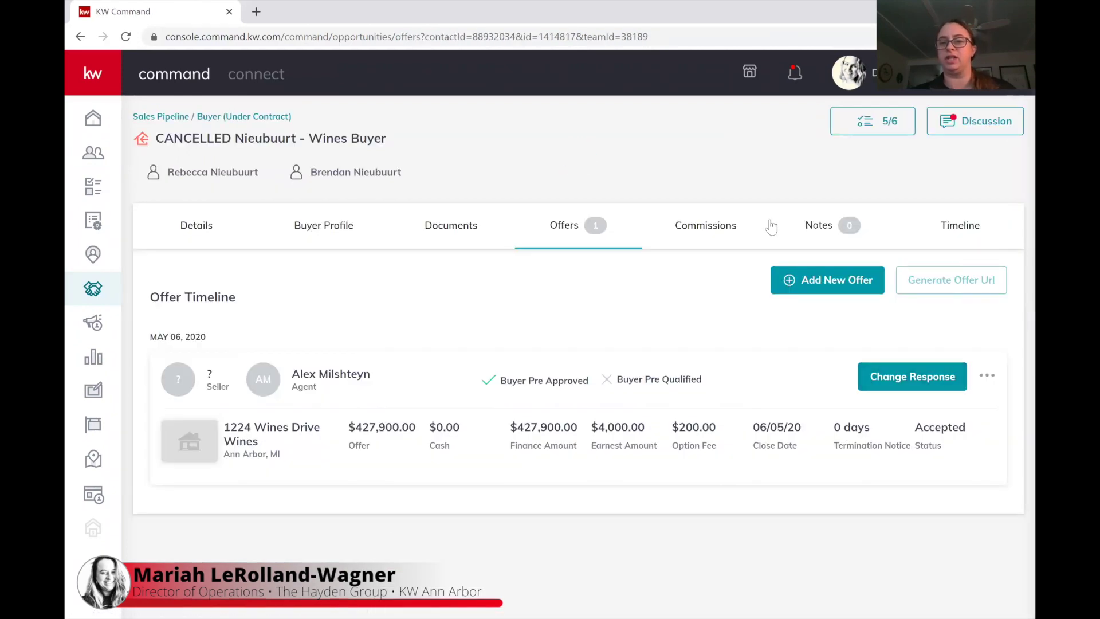
{"action": "left_click", "coordinate": [724, 235]}
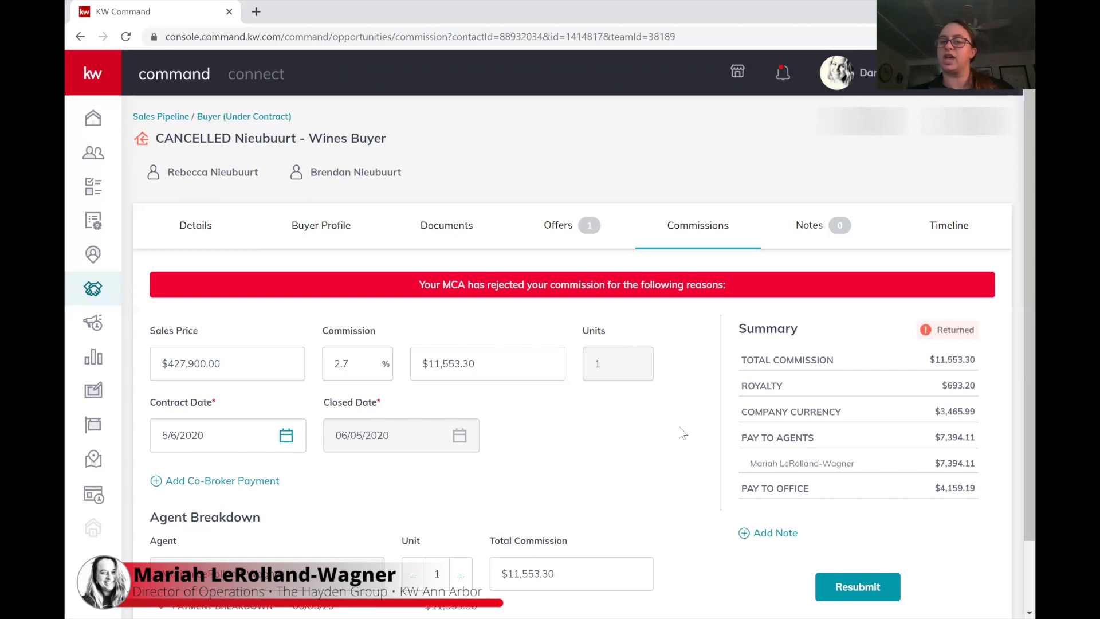
{"action": "scroll", "coordinate": [660, 418], "scroll_direction": "down", "scroll_amount": 3}
{"action": "scroll", "coordinate": [828, 362], "scroll_direction": "up", "scroll_amount": 3}
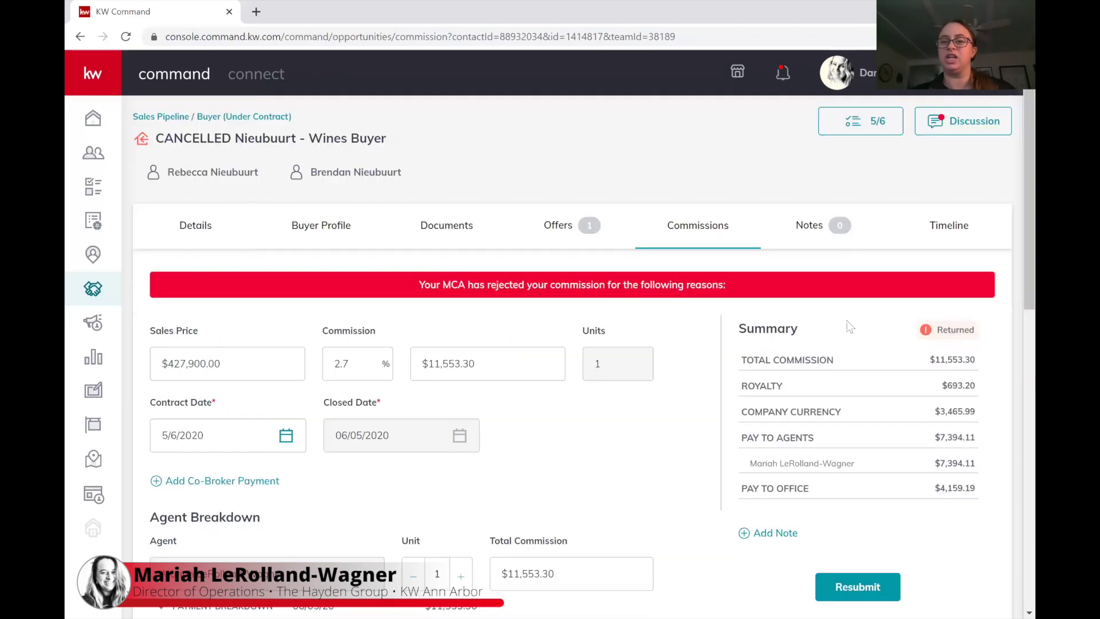
- Return to the buyers' Under Contract board and read the notes of its first opportunity
{"action": "left_click", "coordinate": [176, 119]}
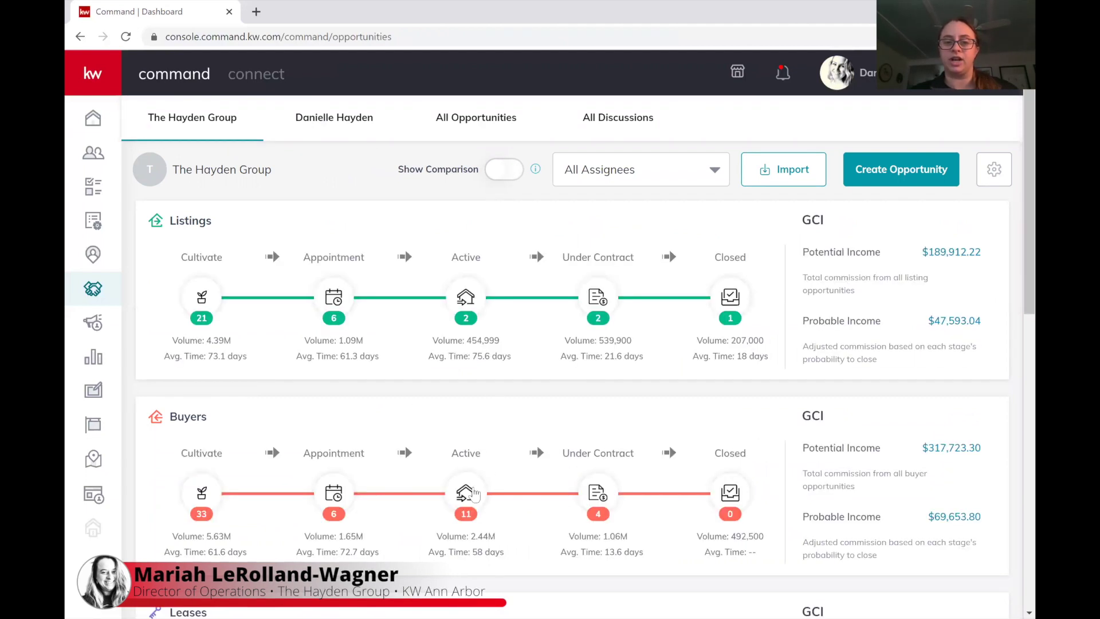
{"action": "left_click", "coordinate": [465, 493]}
{"action": "left_click", "coordinate": [751, 226]}
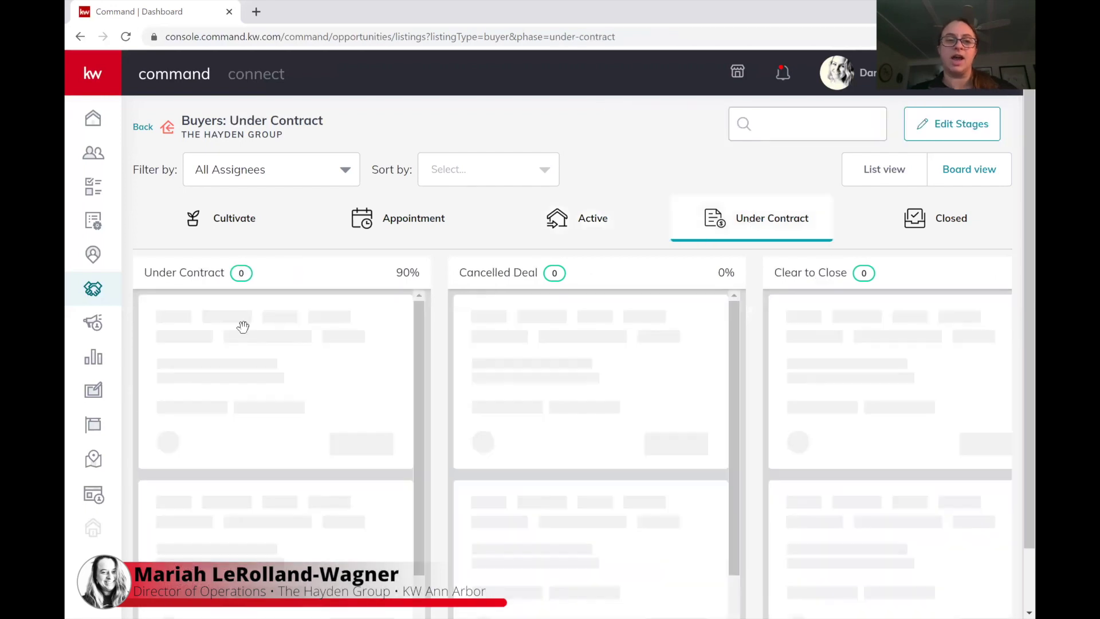
{"action": "left_click", "coordinate": [252, 352]}
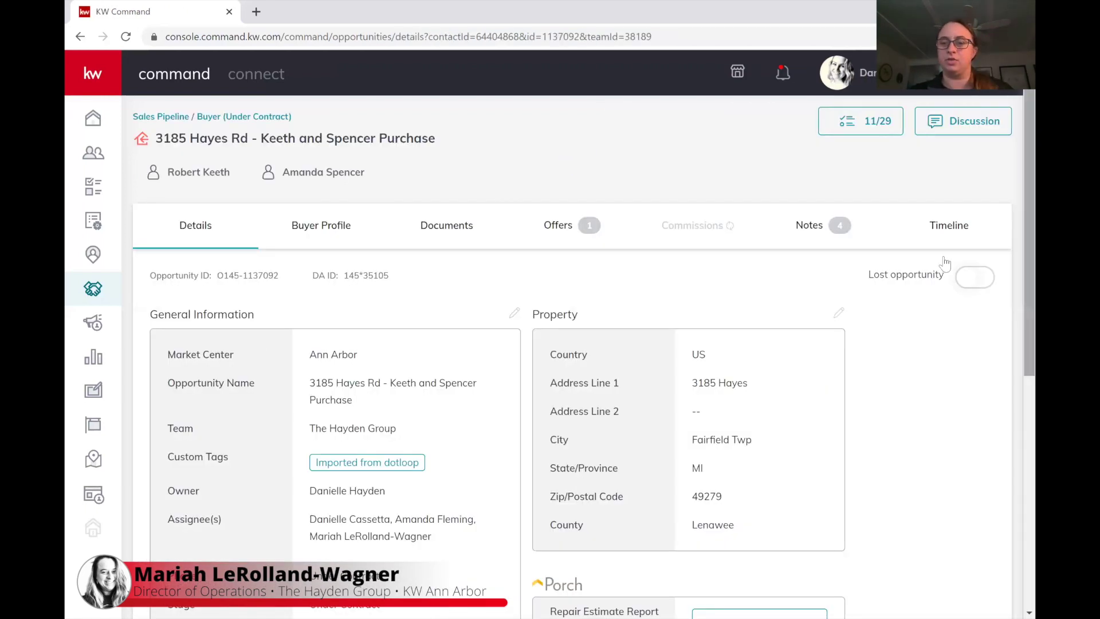
{"action": "left_click", "coordinate": [801, 230]}
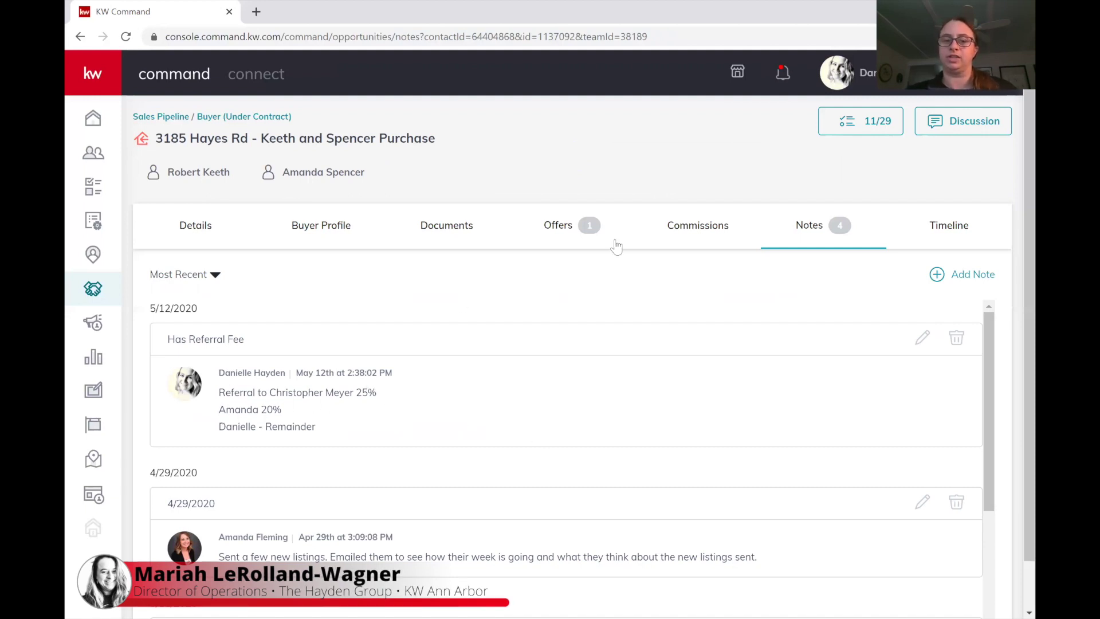
- Examine the opportunity's commission breakdown and full referral fee note, and return to the Under Contract board
{"action": "left_click", "coordinate": [687, 229]}
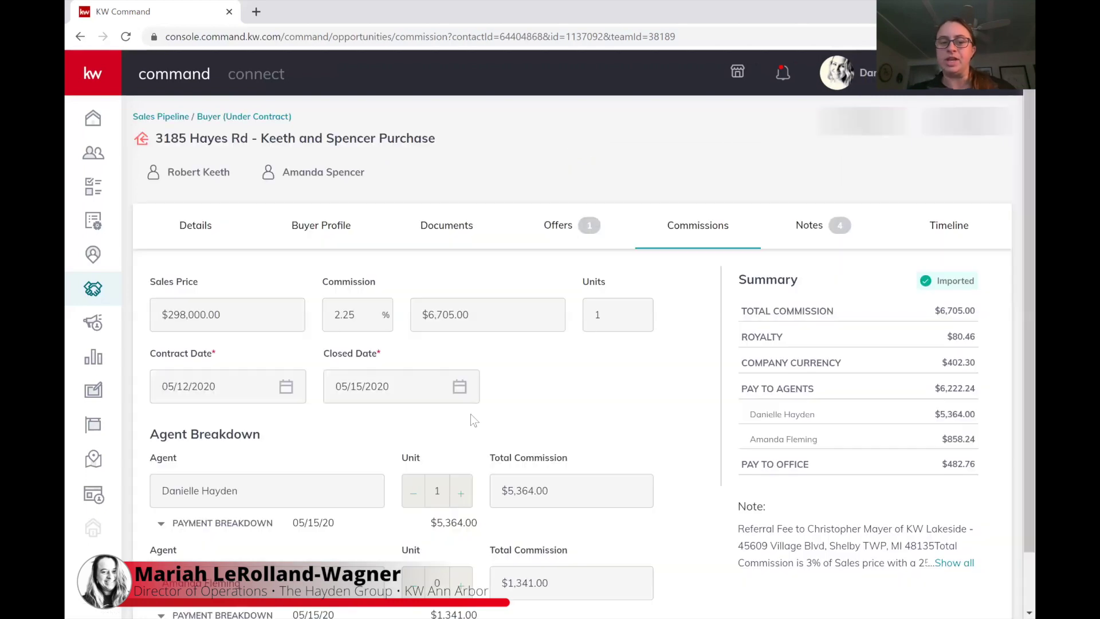
{"action": "scroll", "coordinate": [1013, 405], "scroll_direction": "down", "scroll_amount": 3}
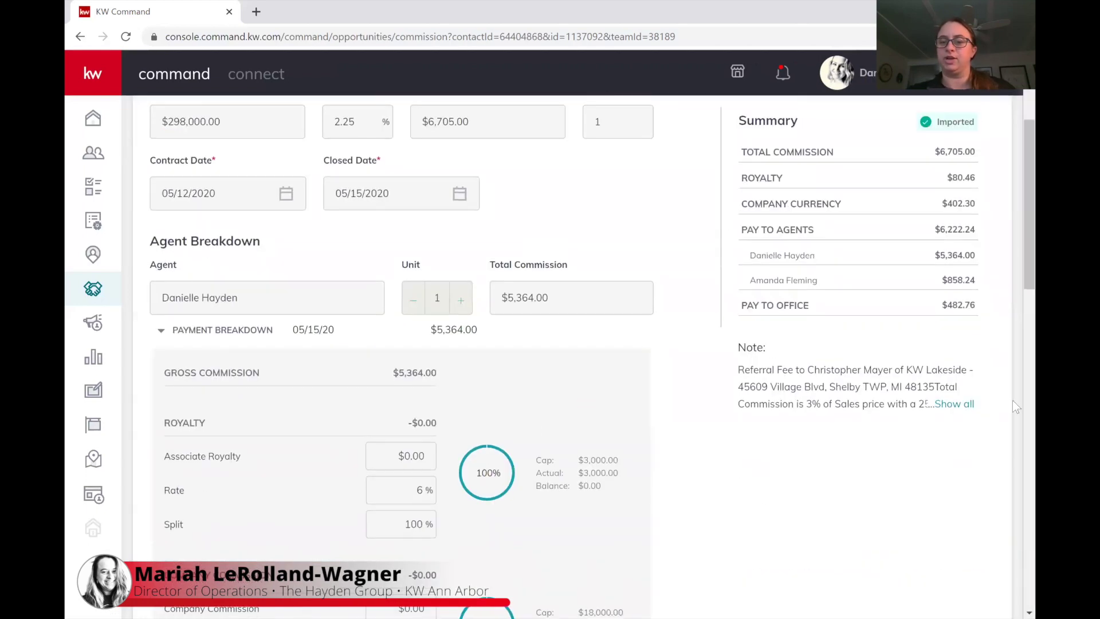
{"action": "double_click", "coordinate": [974, 405]}
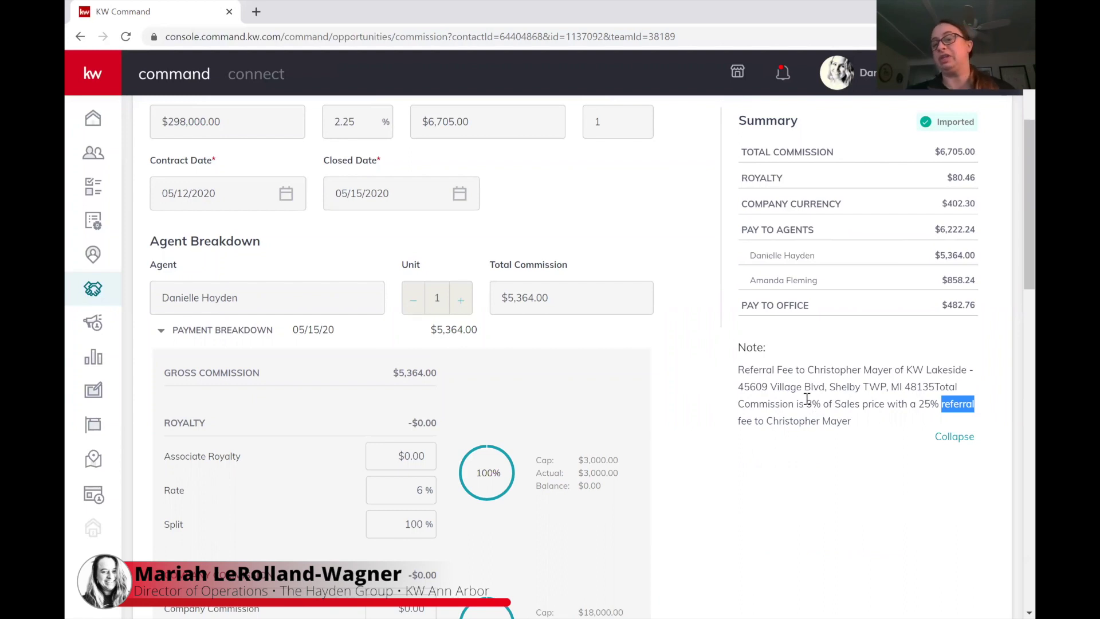
{"action": "left_click", "coordinate": [859, 424]}
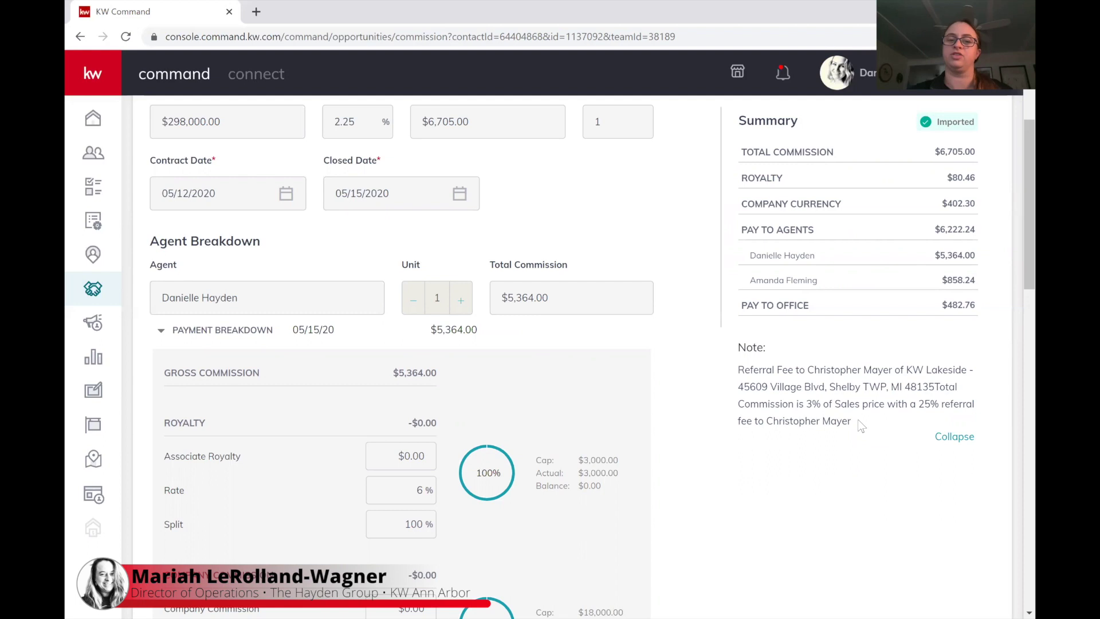
{"action": "scroll", "coordinate": [817, 334], "scroll_direction": "up", "scroll_amount": 3}
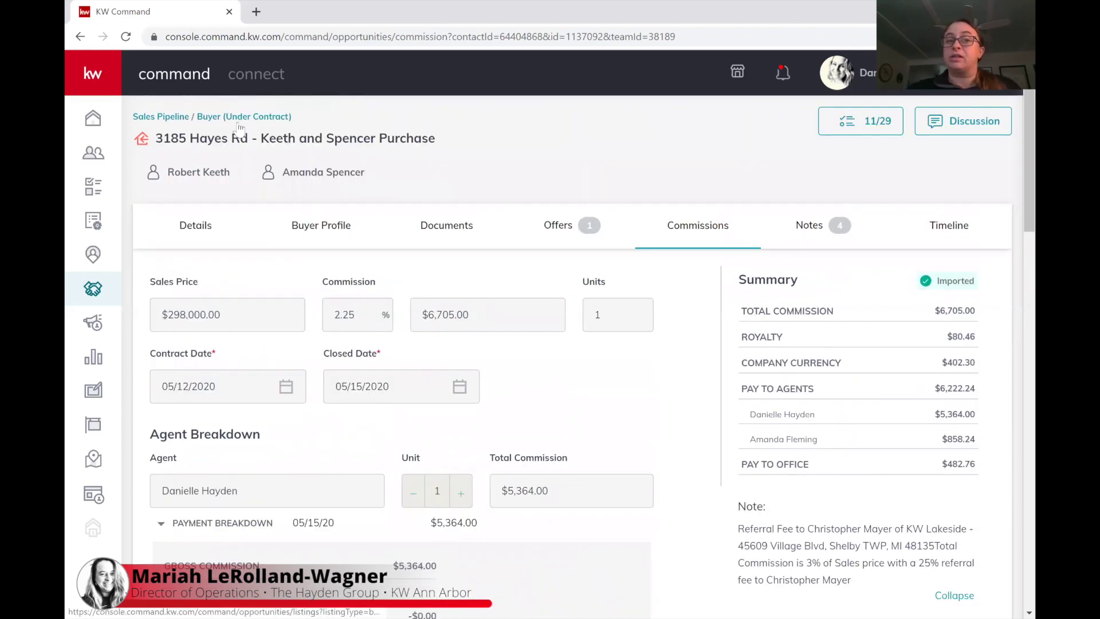
{"action": "left_click", "coordinate": [240, 120]}
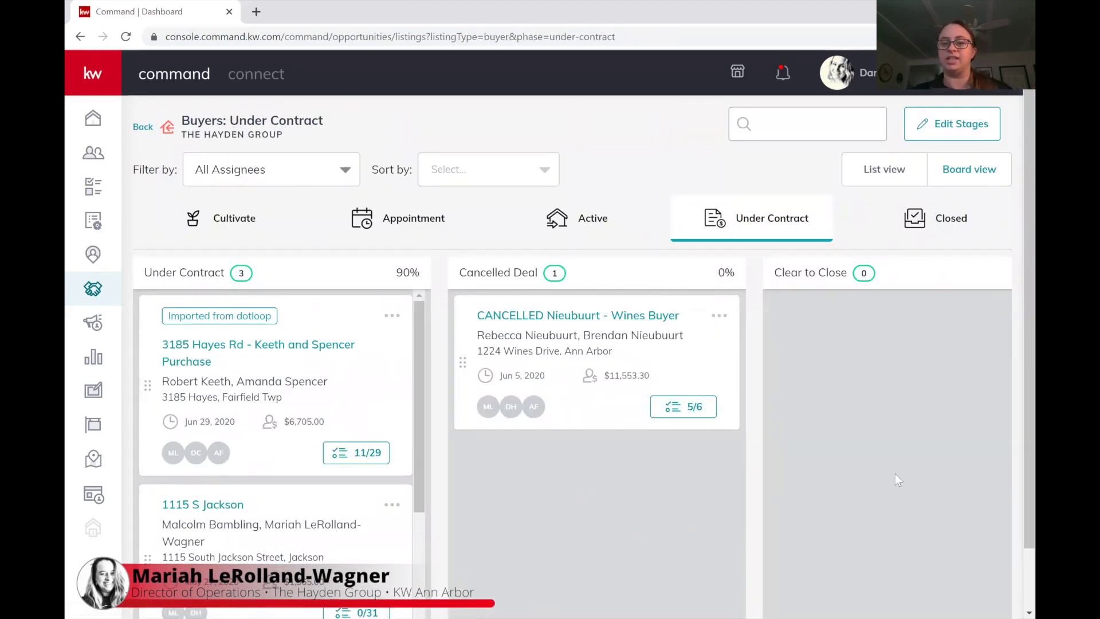
- Temporarily move the Cancelled Deal opportunity to Clear to Close to review that stage's checklist, restoring it to Cancelled Deal
{"action": "left_click_drag", "start_coordinate": [627, 348], "coordinate": [933, 343]}
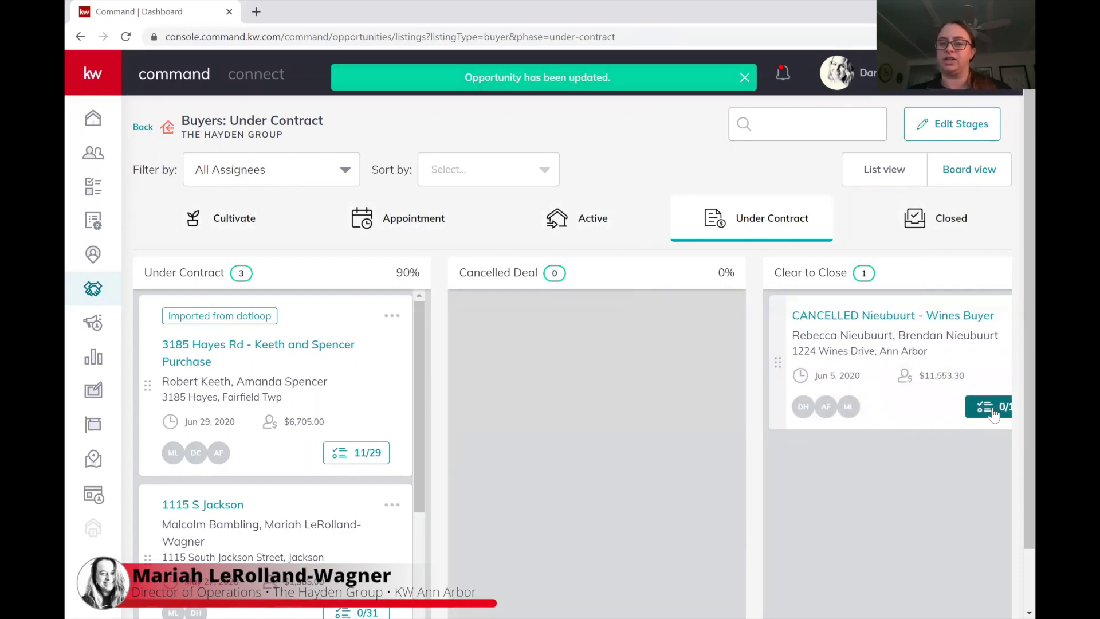
{"action": "left_click", "coordinate": [993, 408]}
{"action": "scroll", "coordinate": [519, 350], "scroll_direction": "down", "scroll_amount": 5}
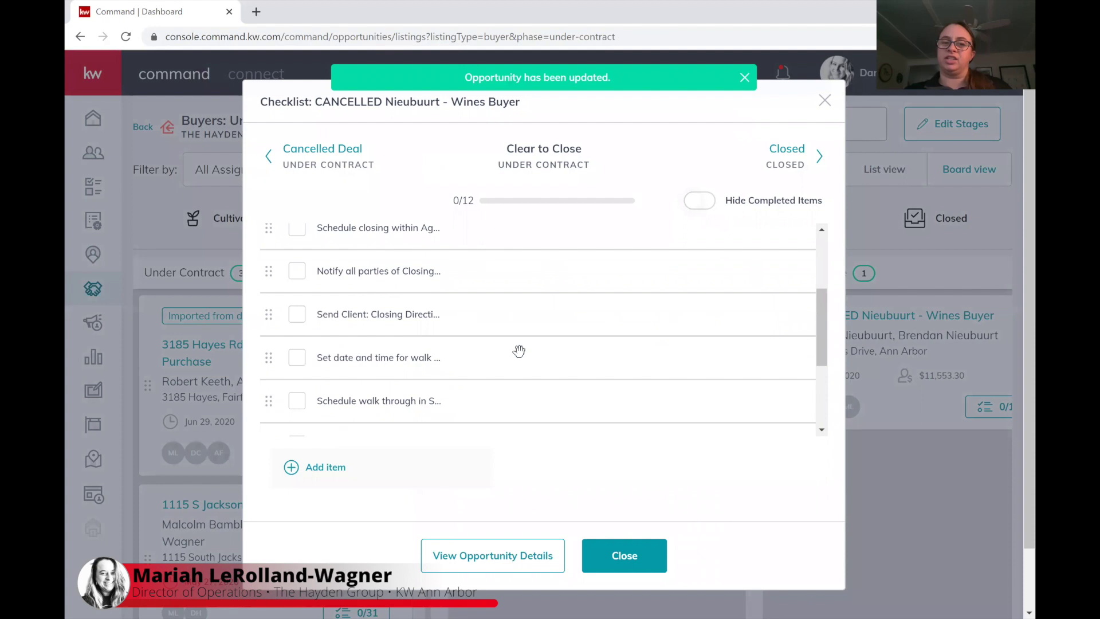
{"action": "scroll", "coordinate": [517, 354], "scroll_direction": "down", "scroll_amount": 2}
{"action": "scroll", "coordinate": [516, 356], "scroll_direction": "up", "scroll_amount": 5}
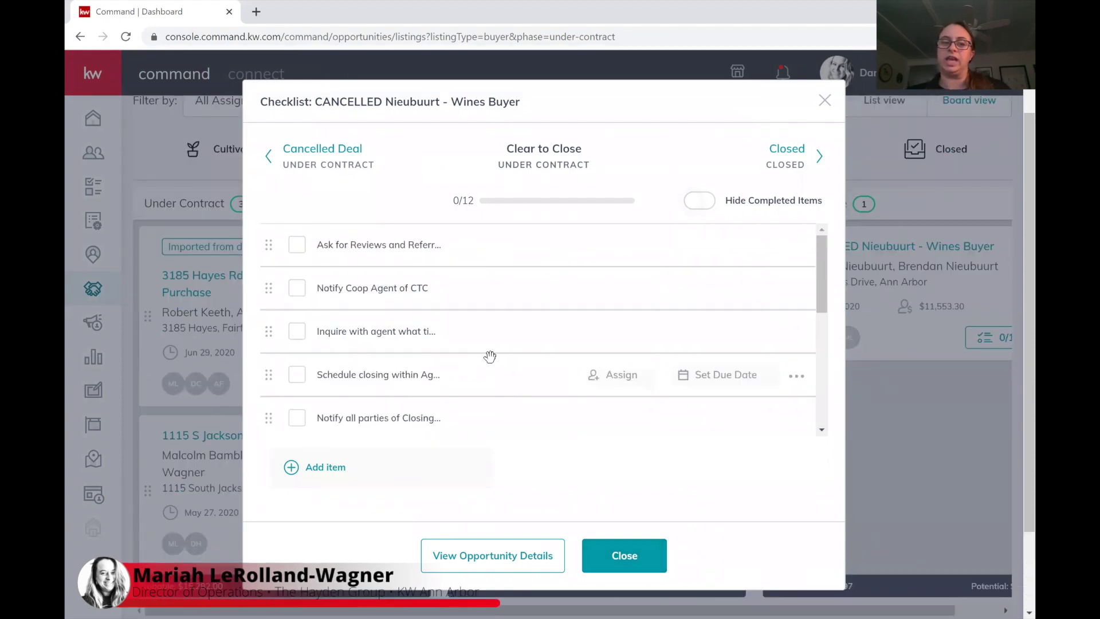
{"action": "scroll", "coordinate": [490, 356], "scroll_direction": "down", "scroll_amount": 3}
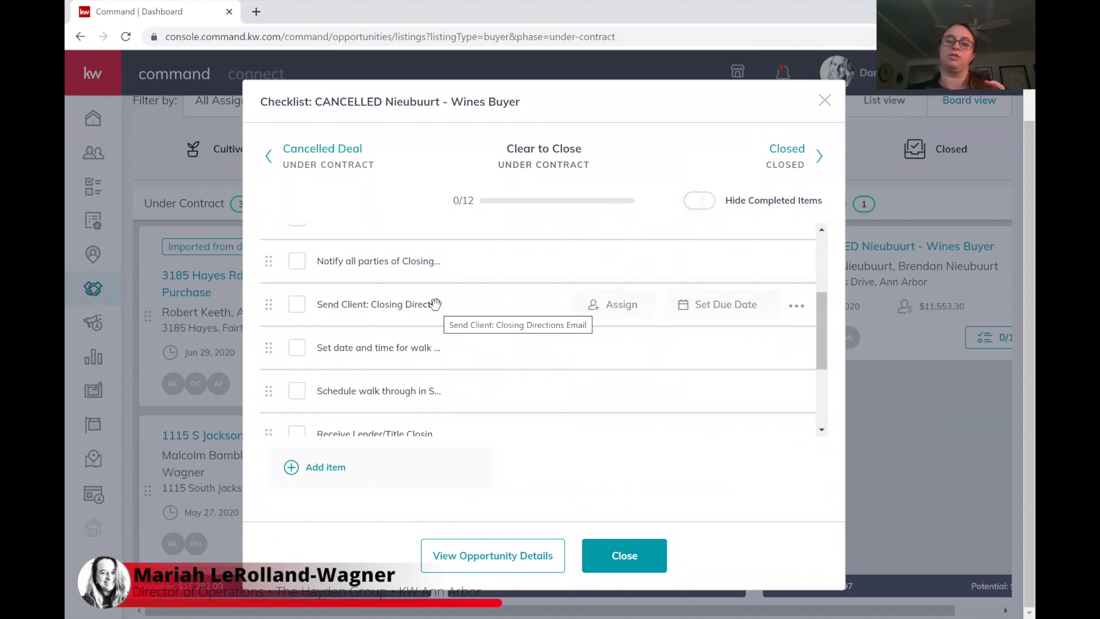
{"action": "scroll", "coordinate": [435, 303], "scroll_direction": "down", "scroll_amount": 3}
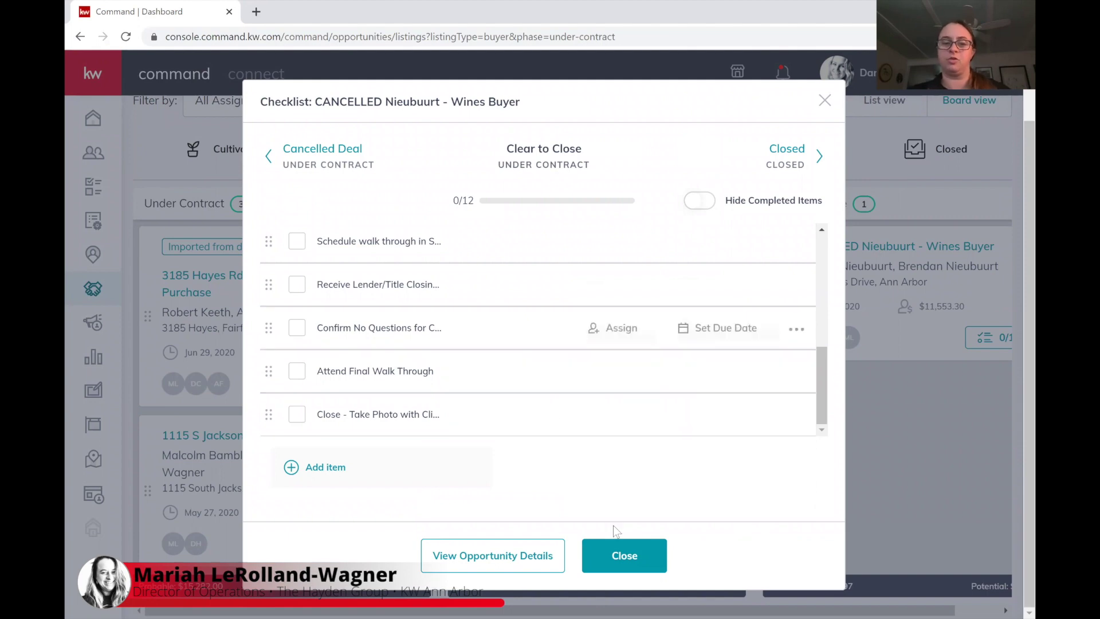
{"action": "left_click", "coordinate": [625, 554]}
{"action": "left_click_drag", "start_coordinate": [588, 281], "coordinate": [614, 304]}
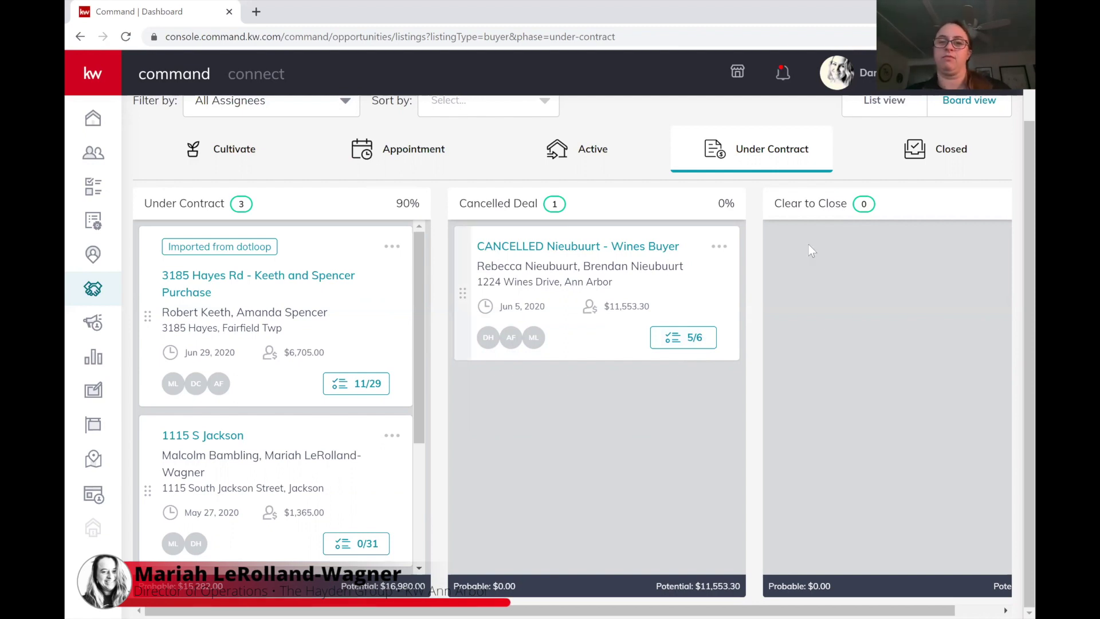
- Open the Closed phase of the buyers pipeline to view its stages
{"action": "left_click", "coordinate": [949, 159]}
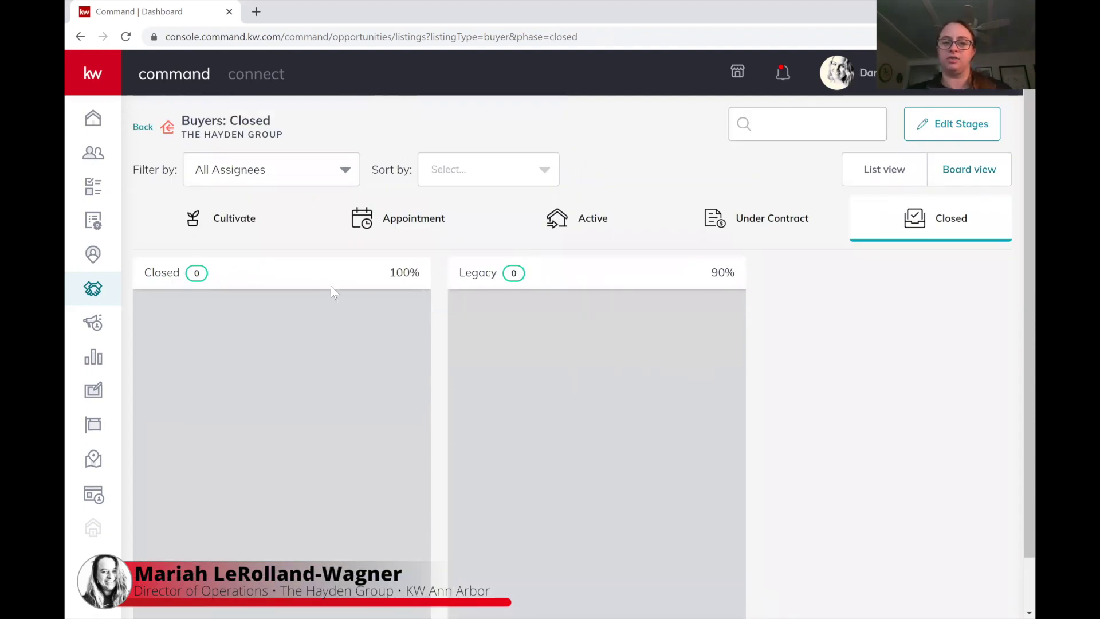